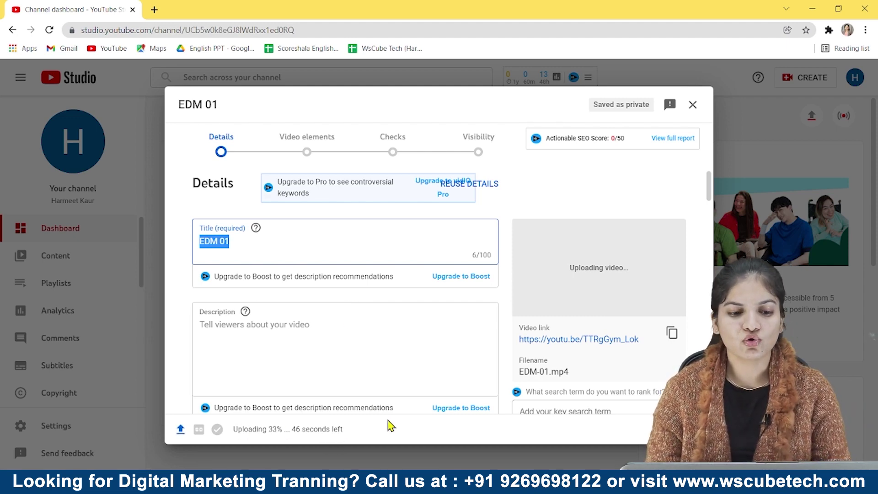
Step: Set the EDM 01 video's audience to "No, it's not 'Made for Kids'"
scroll(302, 293, down, 5)
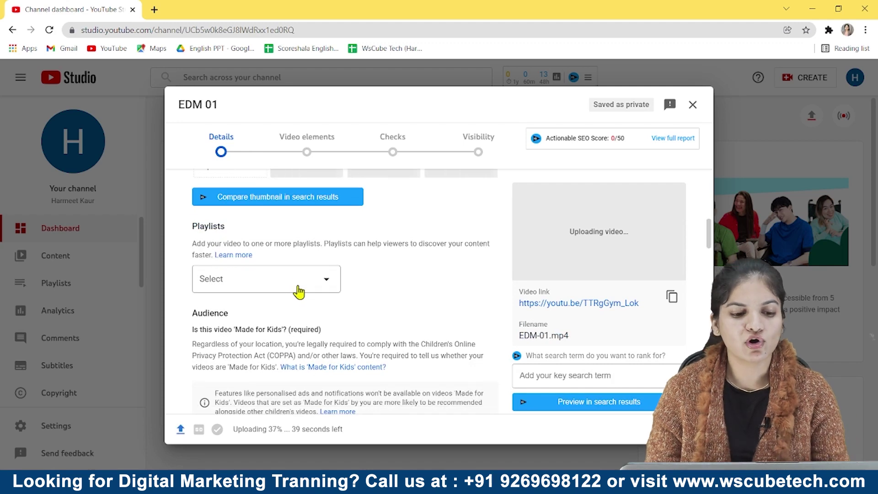
scroll(295, 281, down, 4)
click(198, 290)
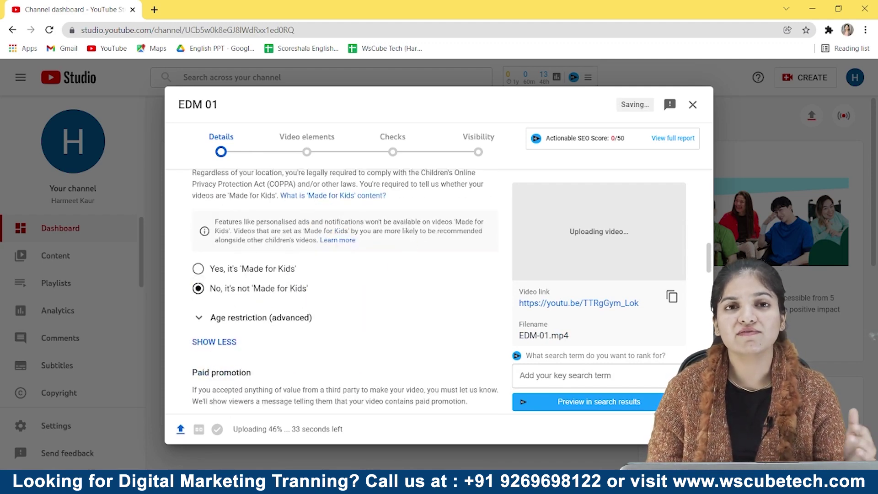
click(682, 429)
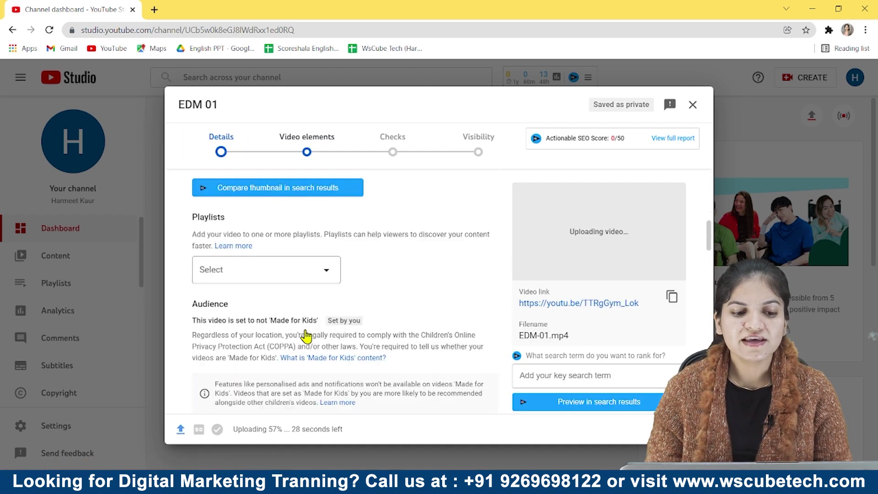
Step: Set the video language of the EDM 01 upload to English
scroll(307, 336, down, 4)
scroll(320, 337, down, 5)
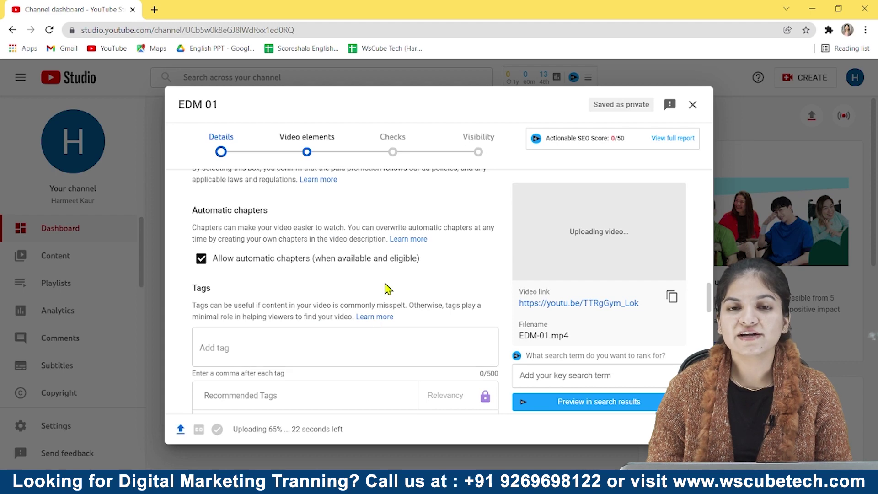
scroll(385, 288, down, 6)
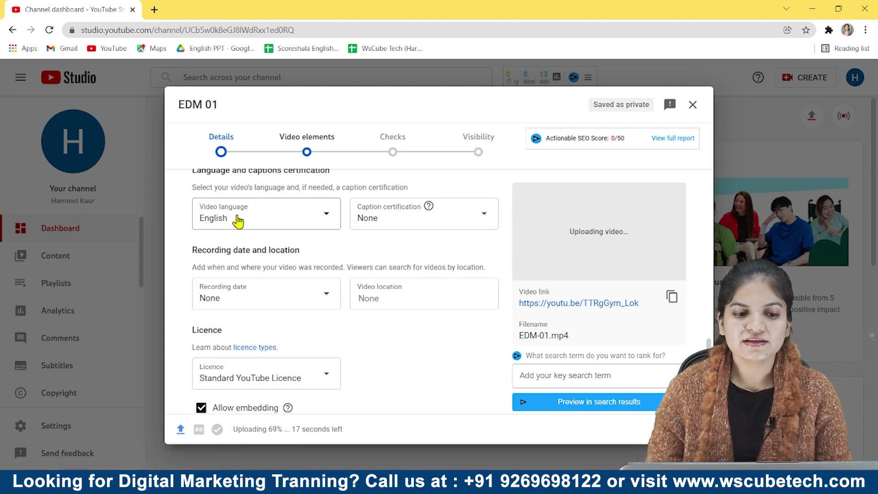
scroll(266, 215, up, 1)
click(263, 276)
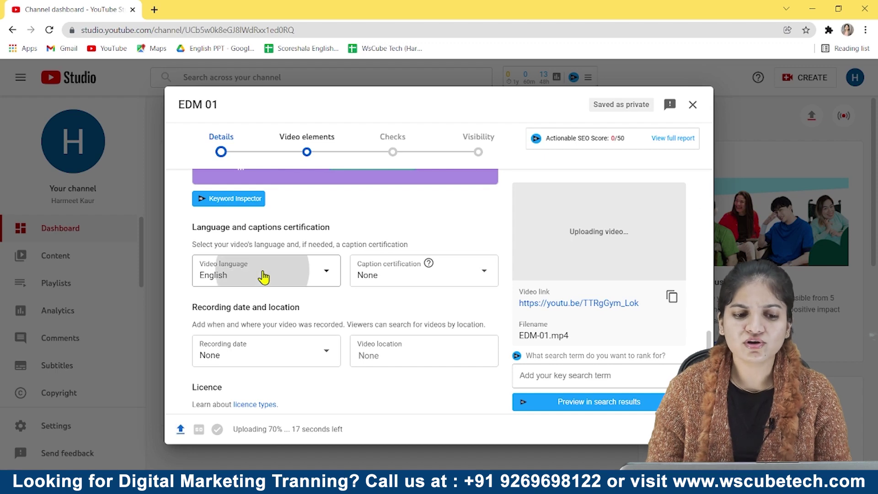
click(273, 303)
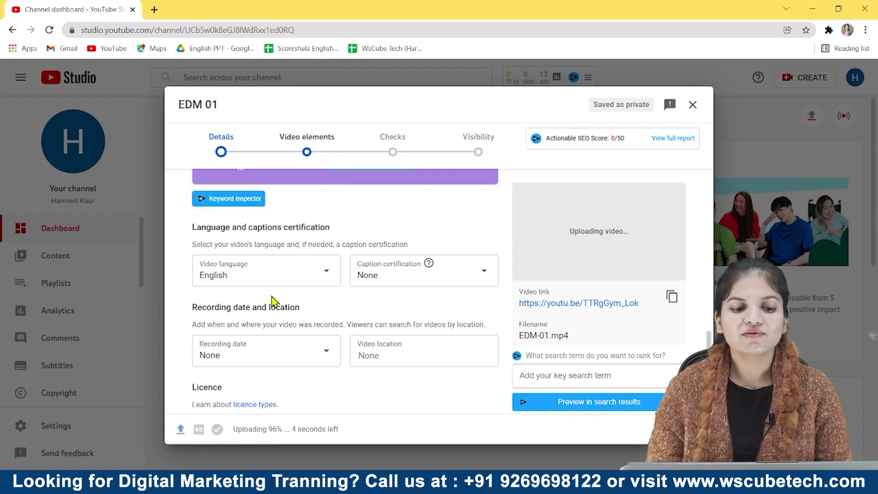
click(282, 286)
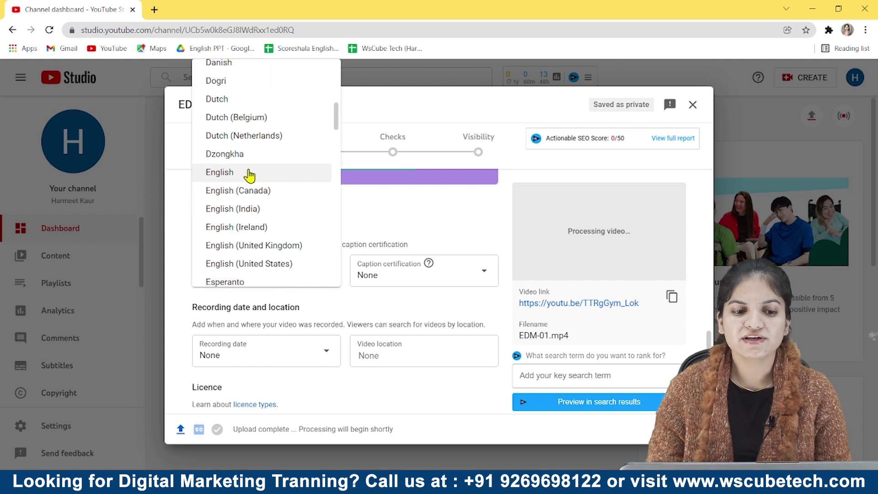
click(251, 175)
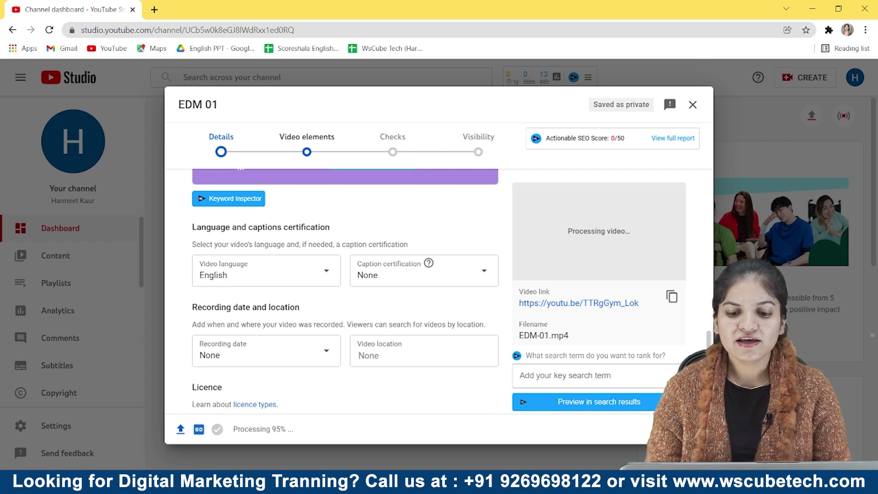
Step: Add English subtitles to the EDM 01 video using the Auto-sync option and finish the captions
click(307, 140)
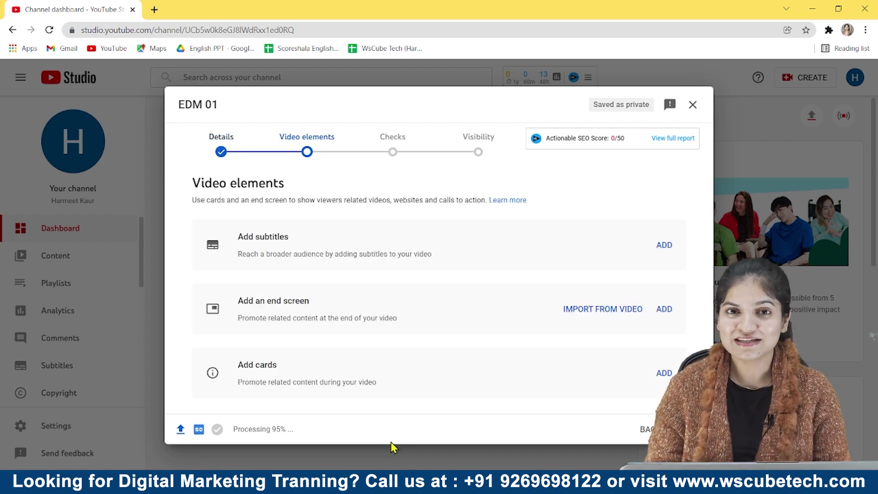
click(665, 246)
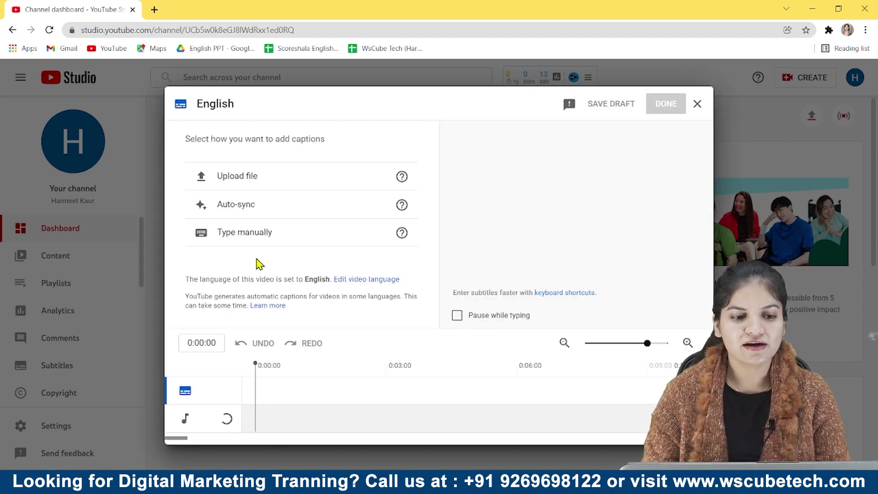
click(237, 206)
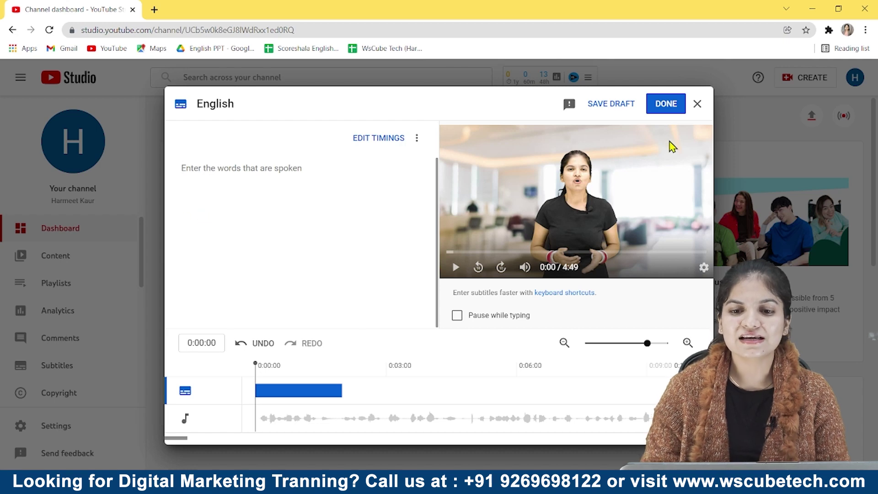
click(675, 106)
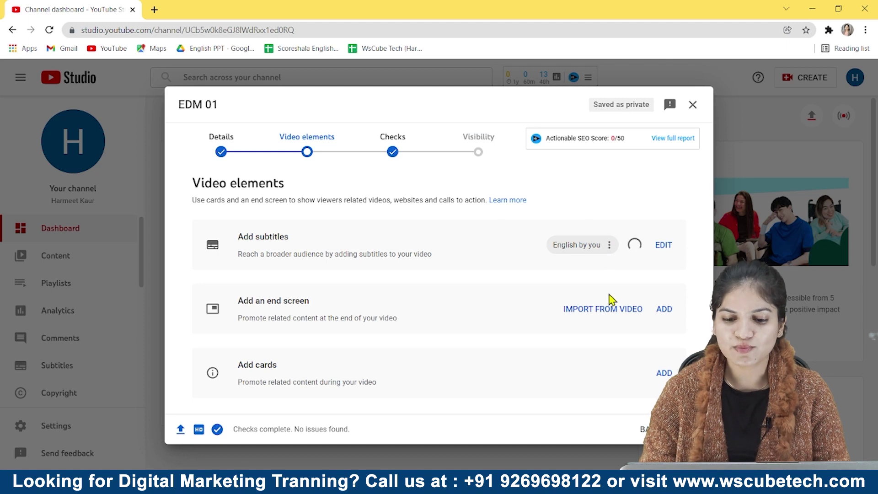
Step: Proceed past the checks, set the EDM 01 video's visibility to Unlisted and publish it
click(682, 429)
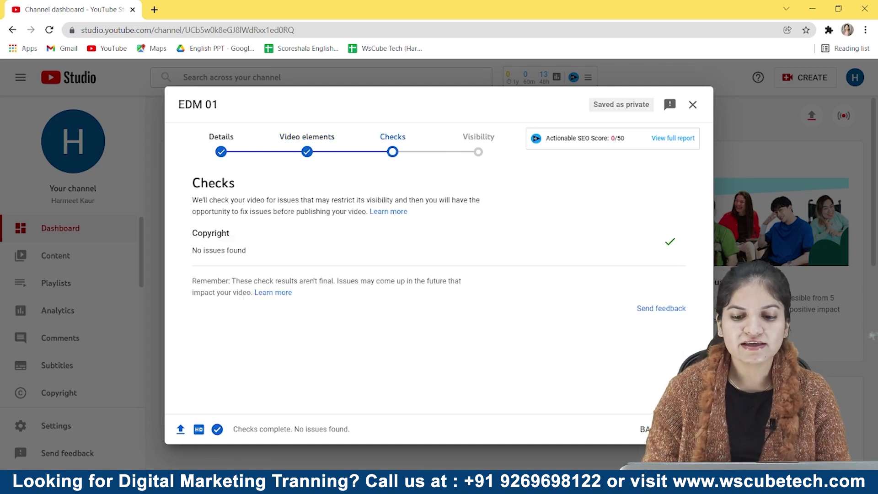
click(682, 429)
click(227, 297)
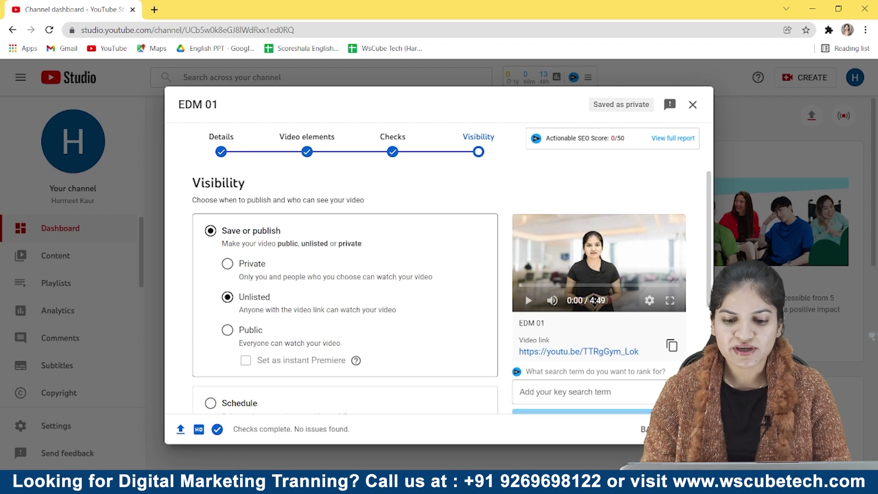
click(682, 429)
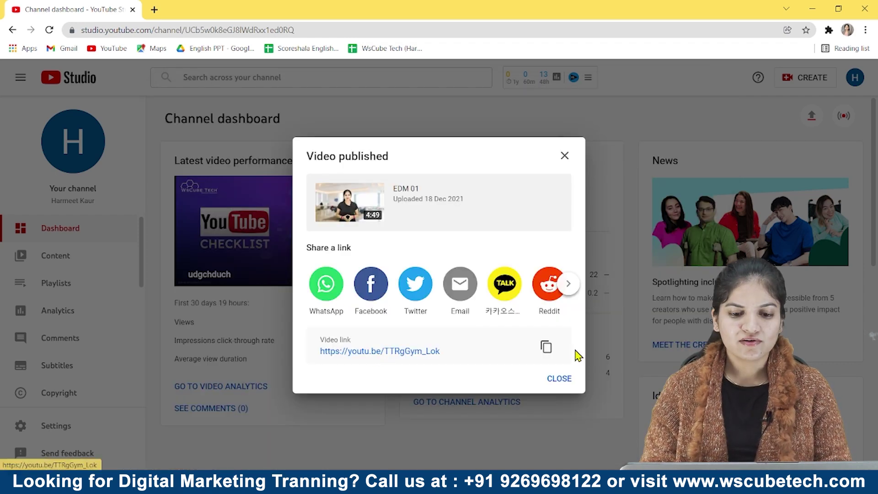
Step: Copy the published video's link and open it in a new browser tab
click(546, 347)
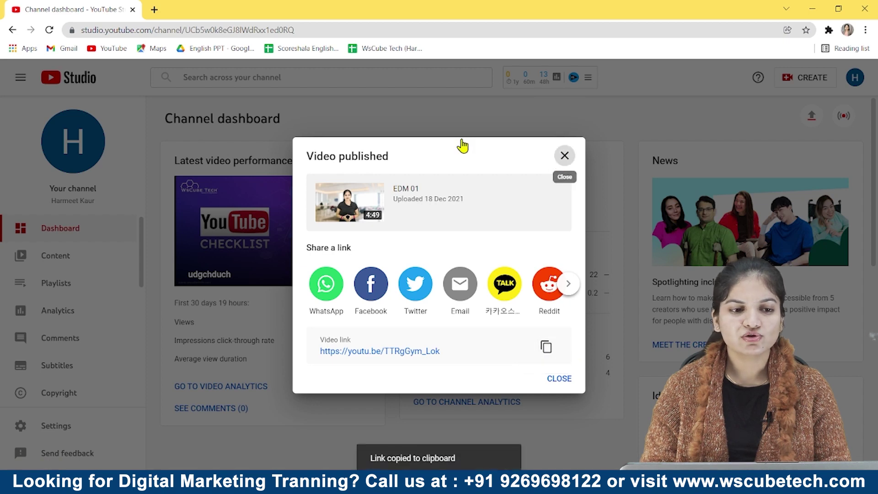
key(Escape)
click(154, 10)
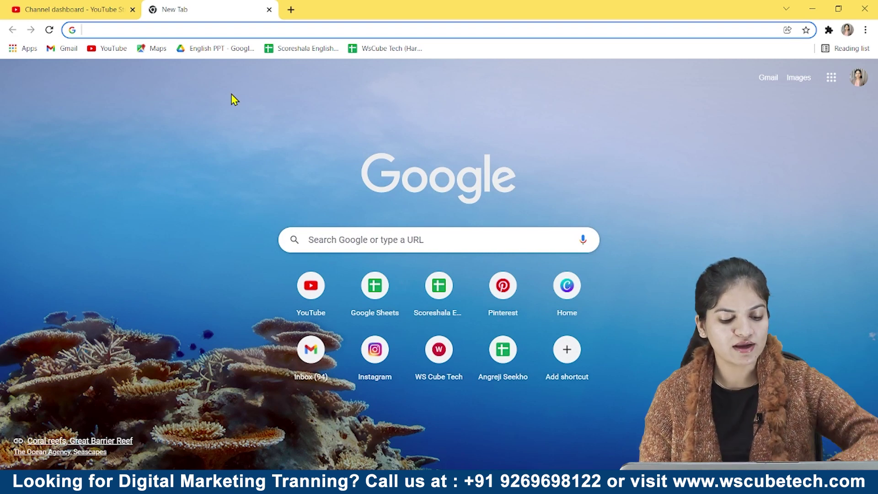
key(ctrl+v)
key(Return)
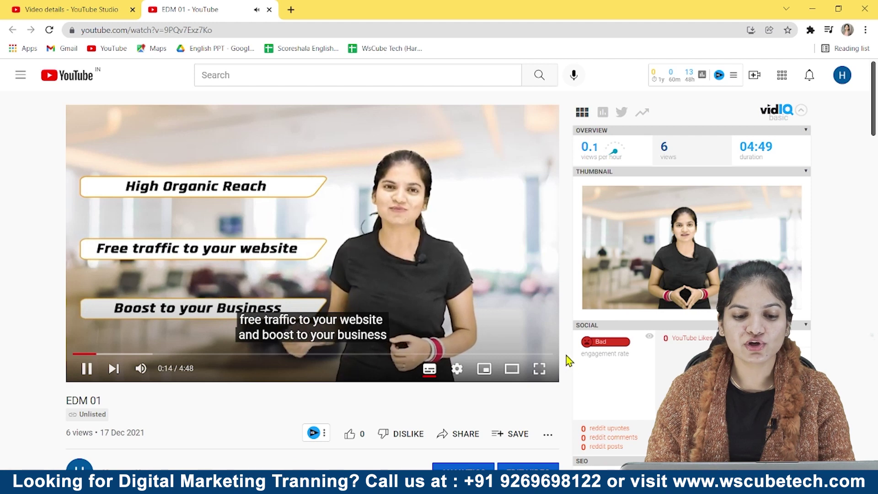
Step: Turn the EDM 01 video's closed captions off and on again, and view the playback in full screen
click(429, 371)
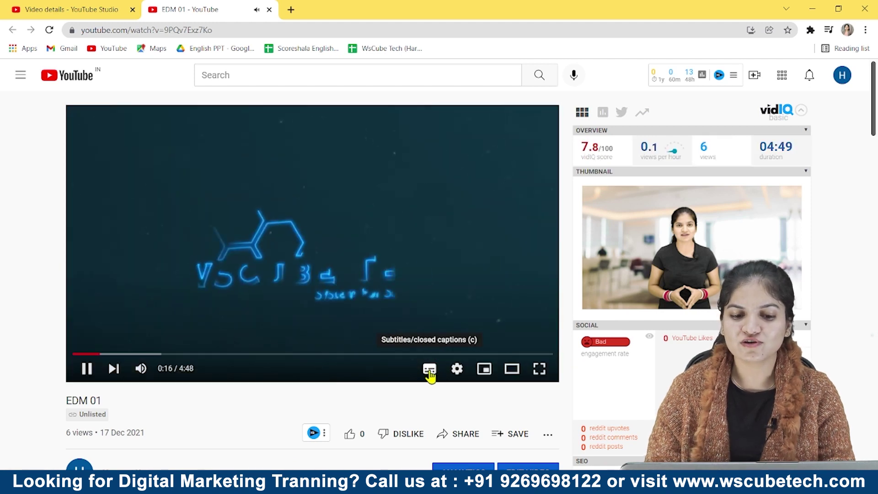
click(429, 371)
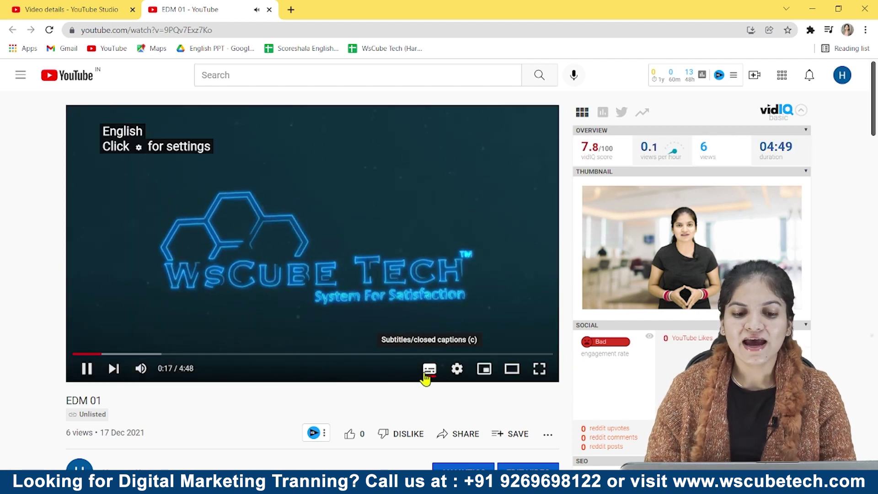
click(539, 370)
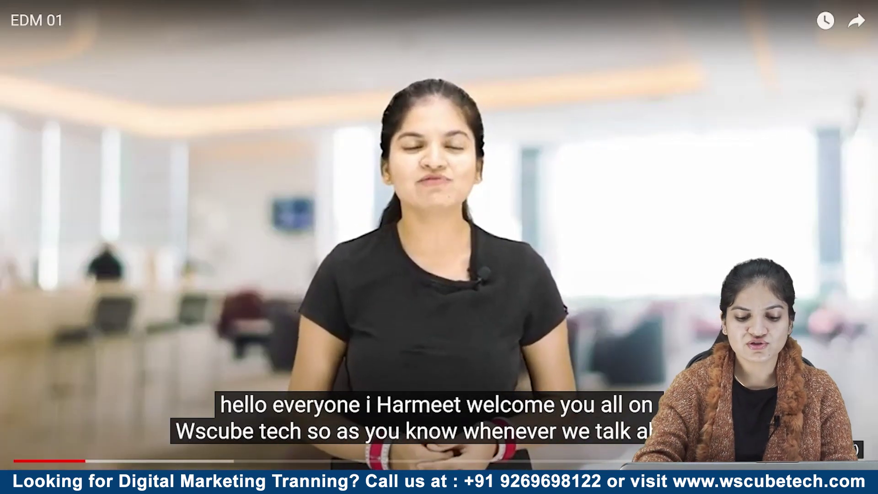
Step: Lower the playback volume all the way to mute while the captioned video plays
key(XF86AudioRaiseVolume)
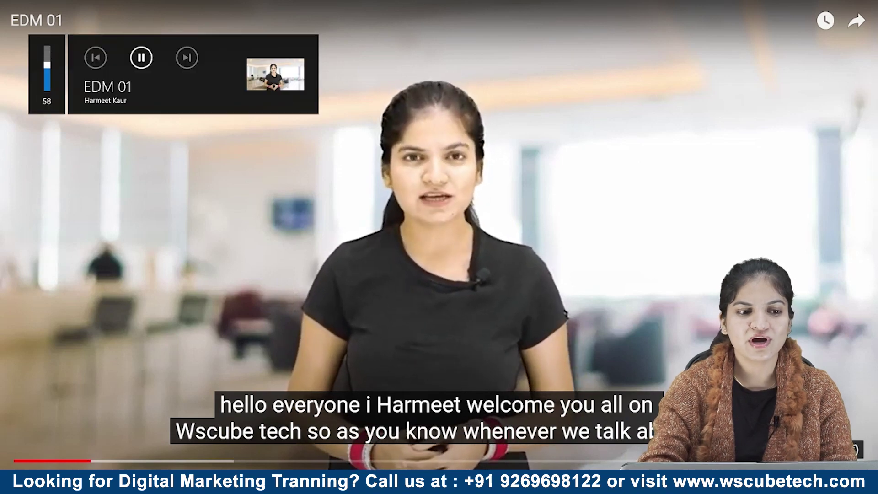
key(XF86AudioLowerVolume)
key(XF86AudioLowerVolume)
key(XF86AudioLowerVolume)
key(XF86AudioLowerVolume)
key(XF86AudioLowerVolume)
key(XF86AudioLowerVolume)
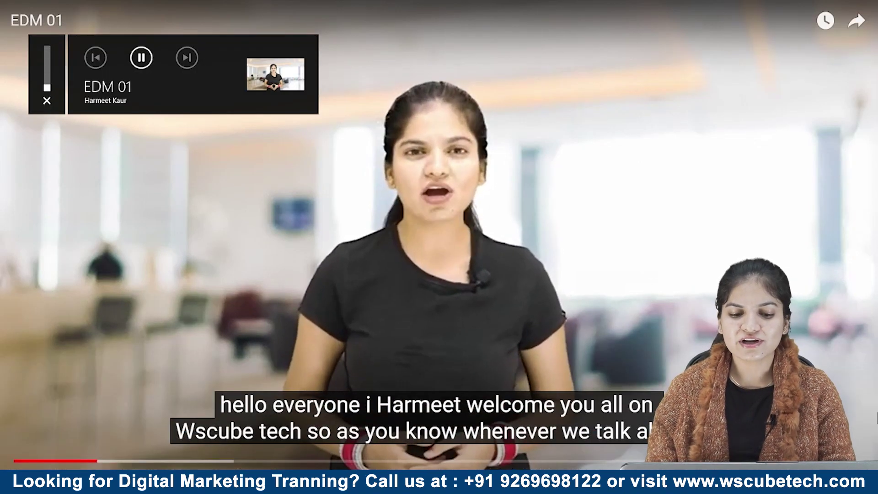
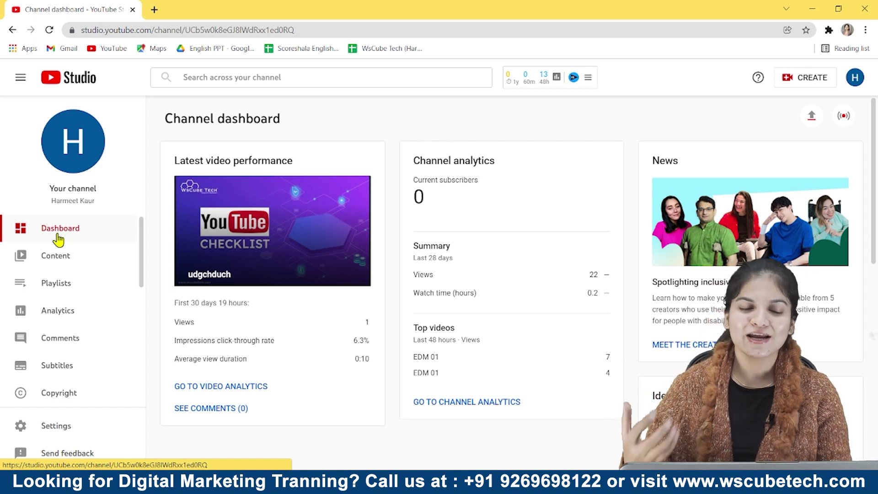
Step: In the channel content, set the video language of "best 5 video Editing Software Without watermark 2022" to English and save the change
click(55, 255)
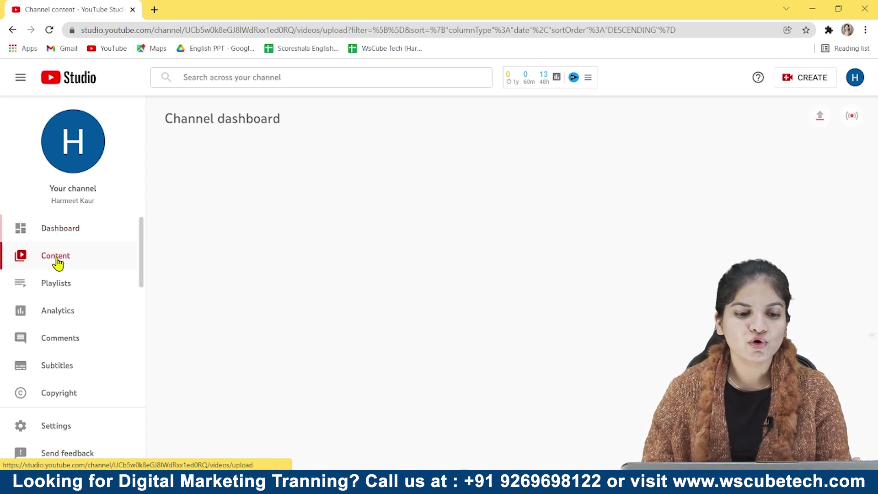
click(277, 232)
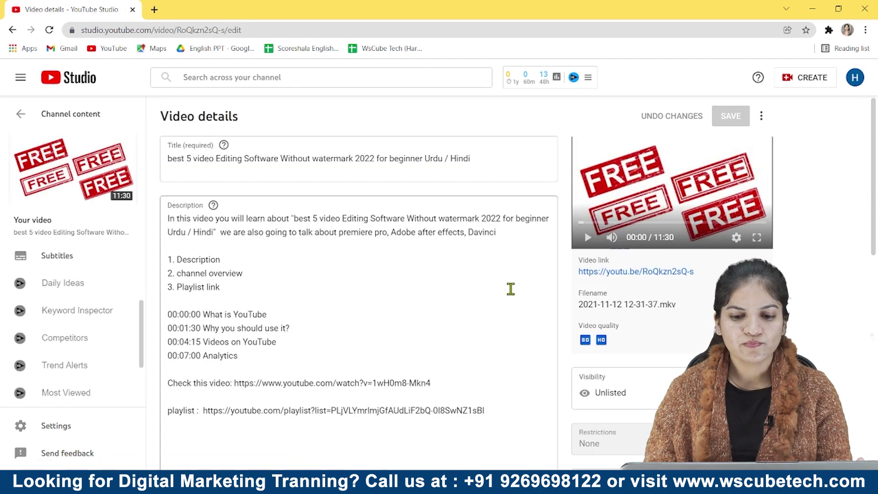
scroll(512, 293, down, 5)
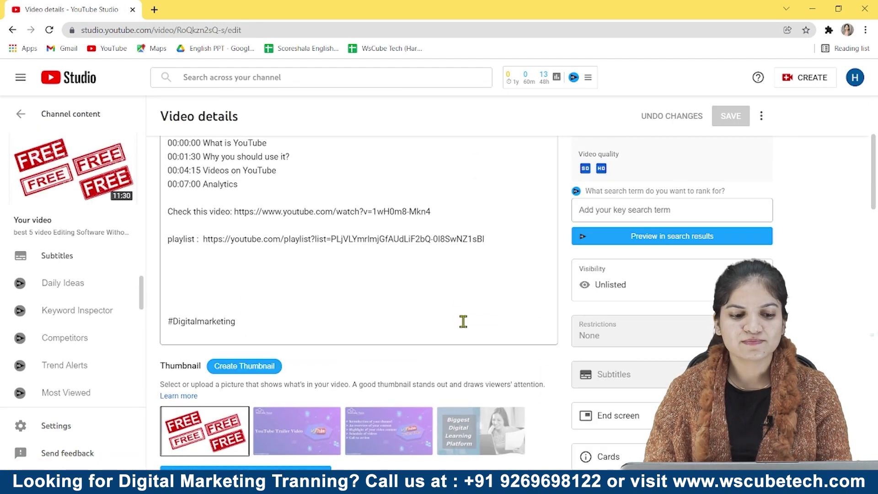
scroll(287, 333, down, 6)
scroll(289, 332, down, 1)
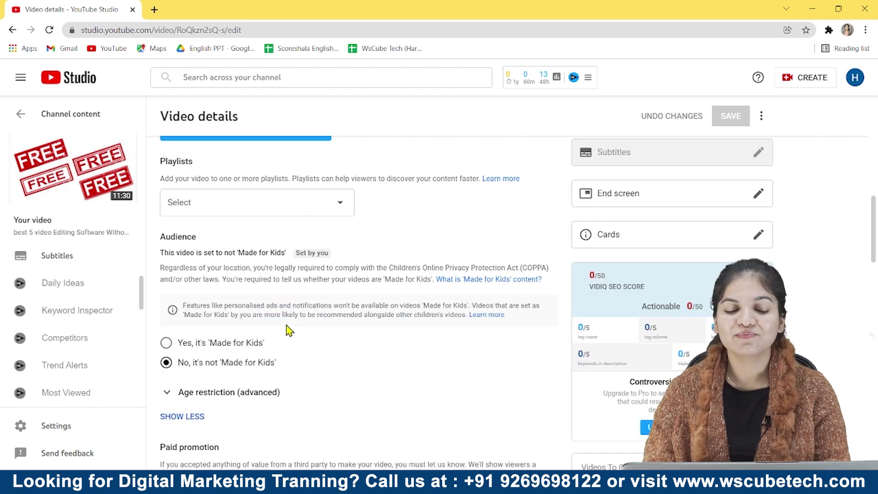
scroll(290, 333, down, 9)
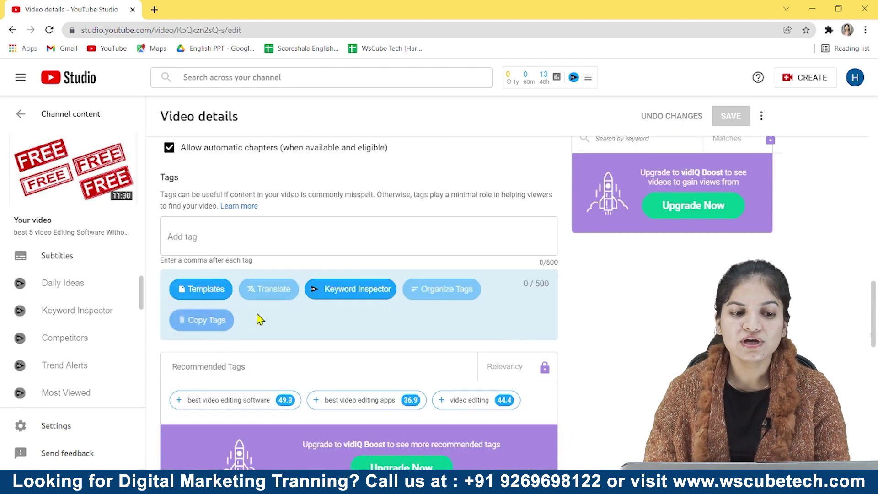
scroll(260, 320, down, 6)
click(255, 222)
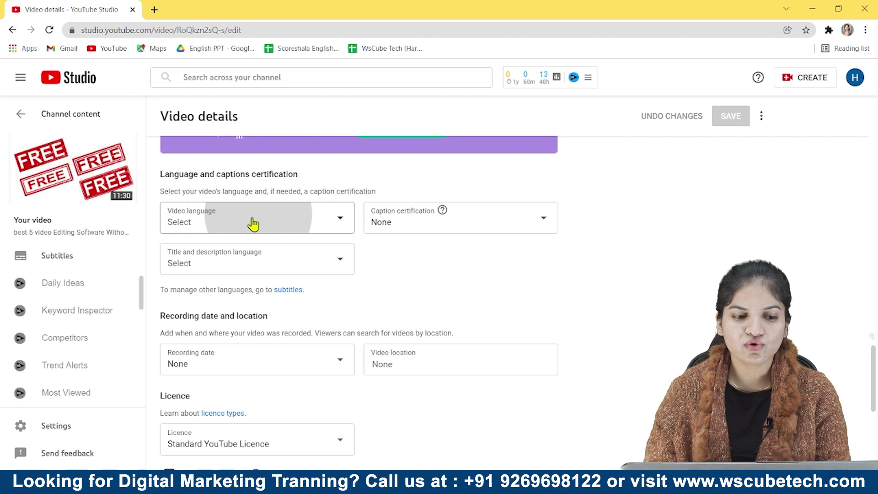
scroll(284, 284, down, 20)
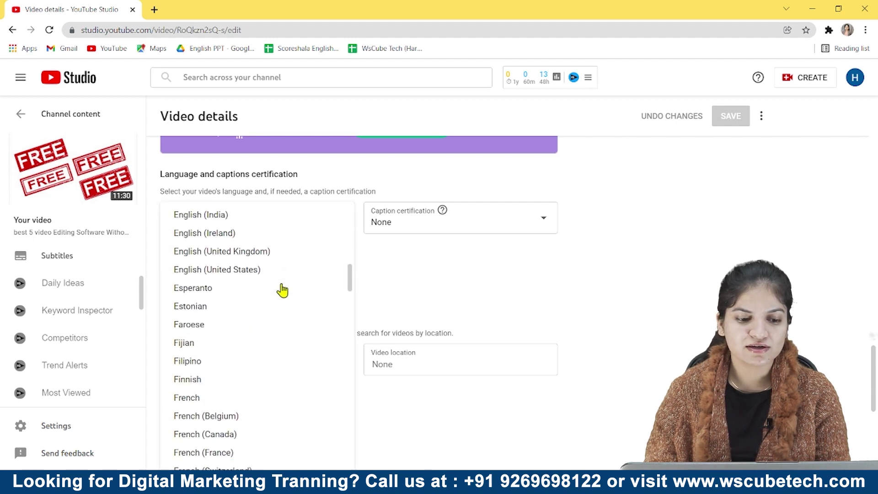
scroll(281, 290, down, 10)
click(270, 322)
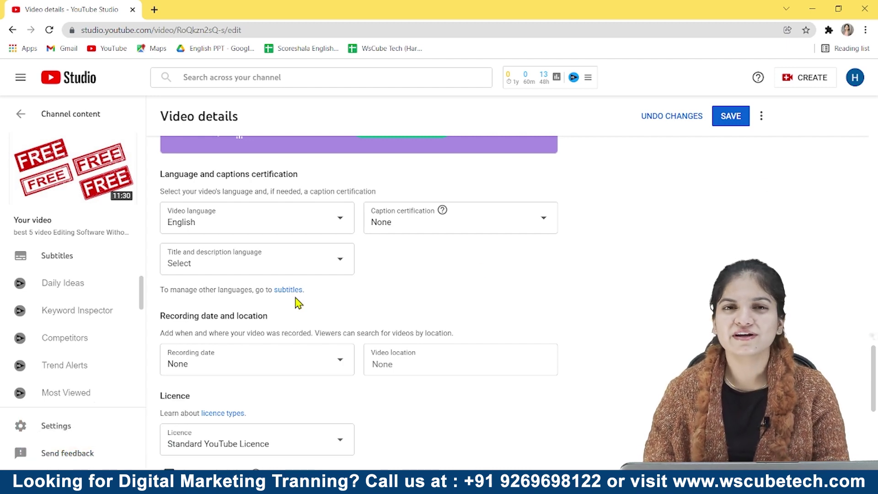
click(731, 117)
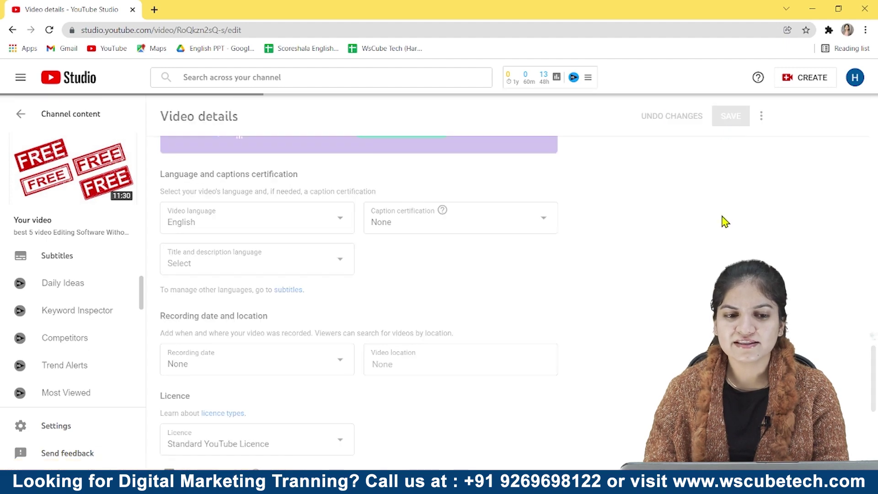
scroll(728, 231, up, 15)
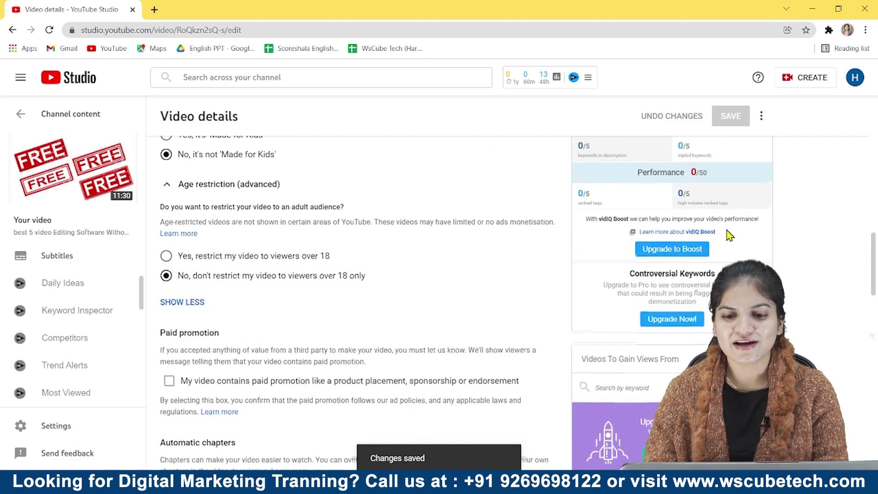
Step: Upload the EDM.srt file from the Desktop with timing as the video's English subtitles and publish them
scroll(728, 234, up, 5)
scroll(727, 234, down, 3)
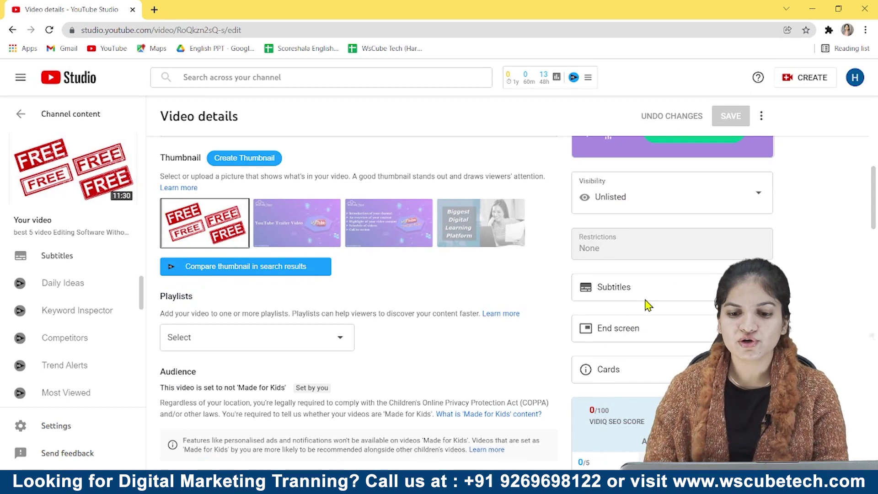
click(666, 293)
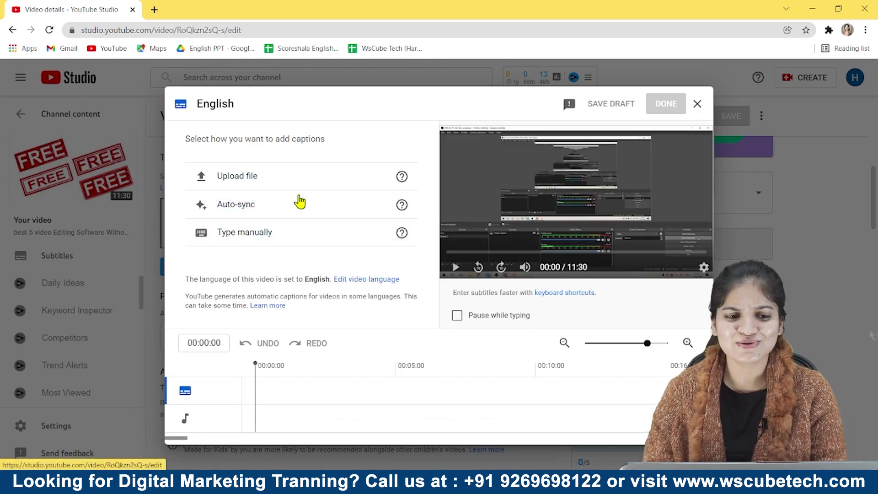
click(245, 181)
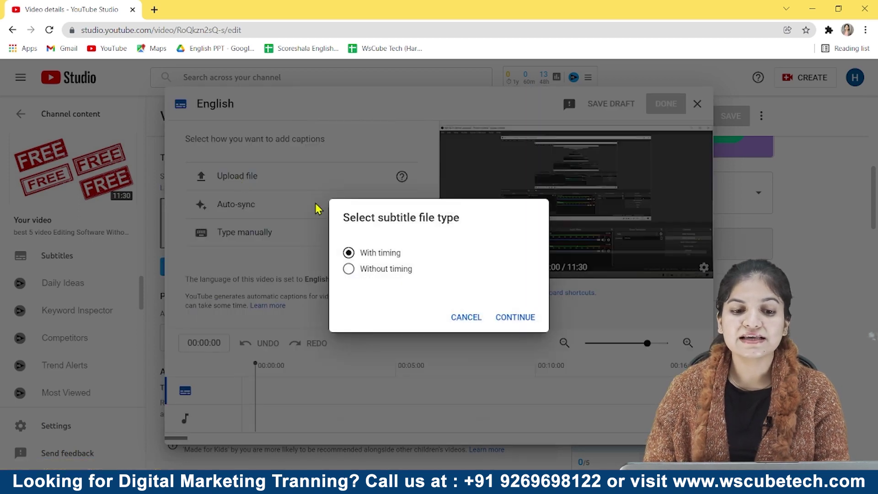
click(521, 318)
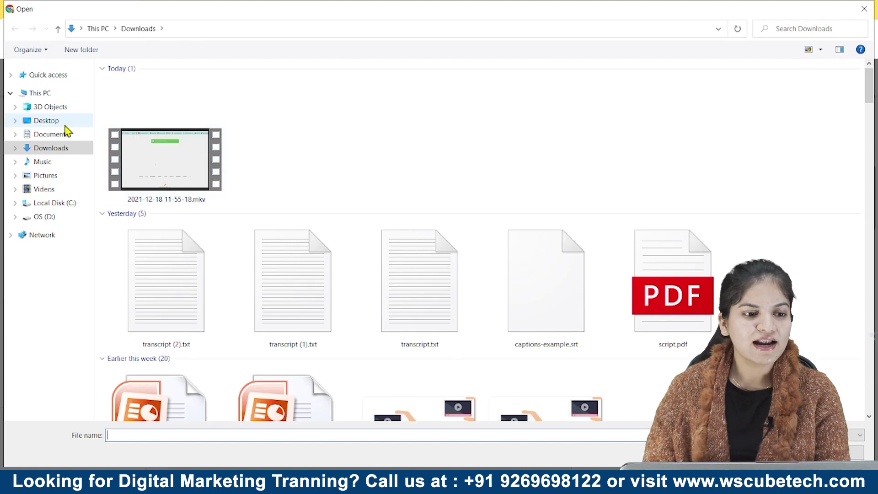
click(50, 121)
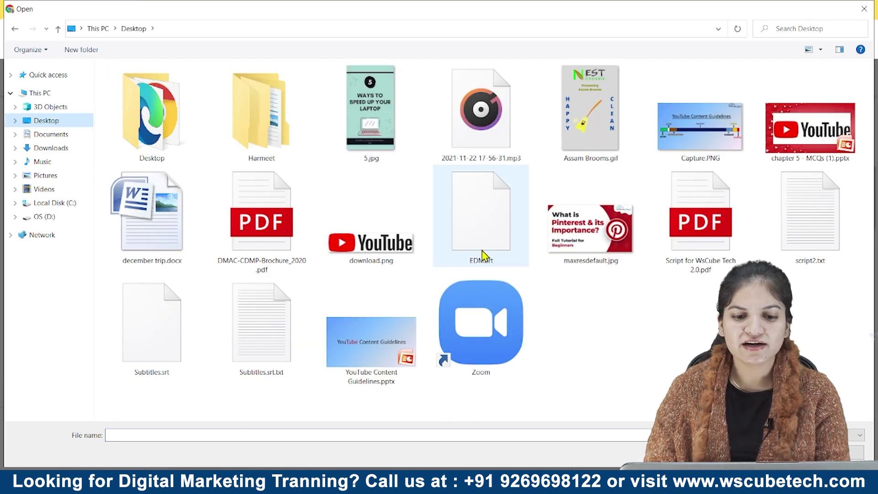
click(499, 238)
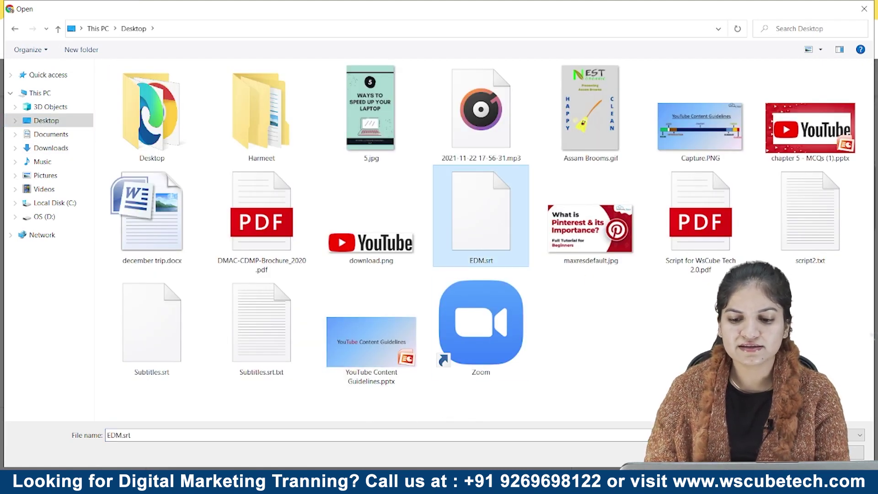
key(Return)
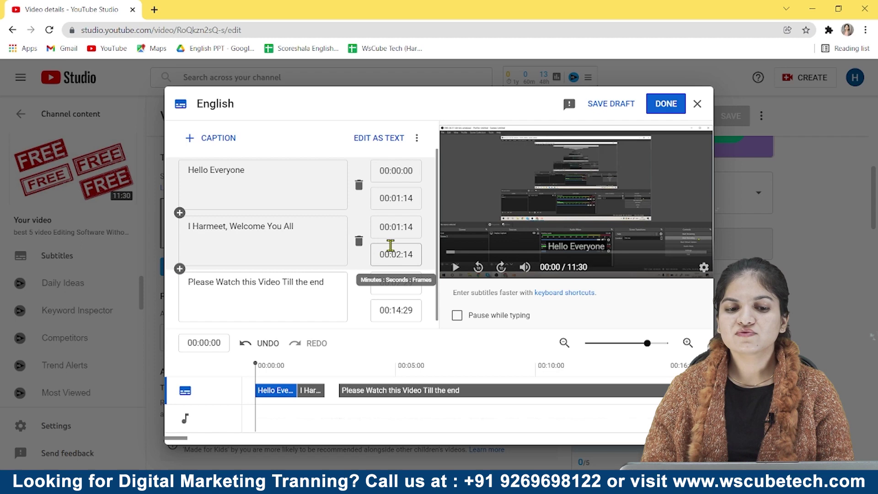
click(659, 106)
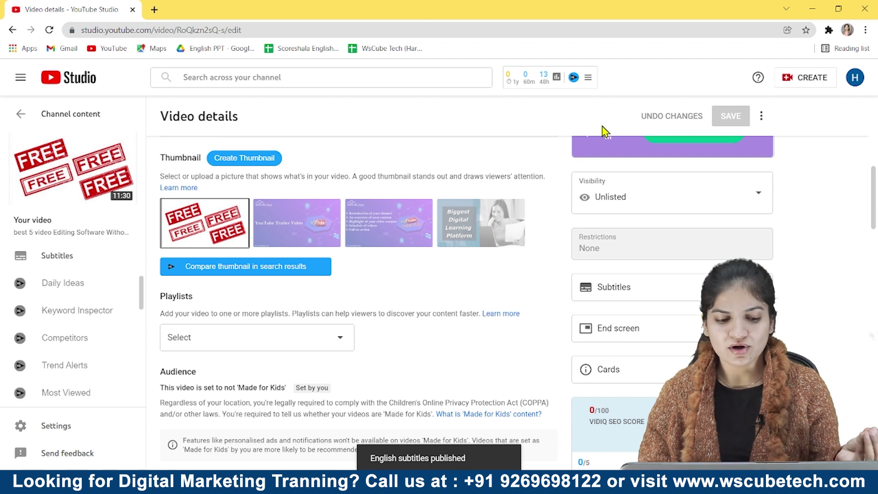
Step: Switch to Notepad and examine how Subtitles.srt.txt lays out each caption's number, time range and text
key(alt+Tab)
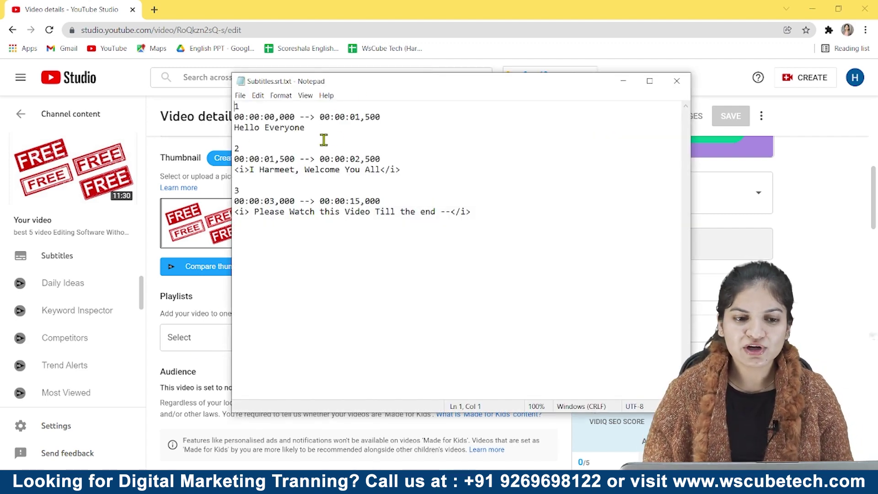
drag(300, 117, 222, 127)
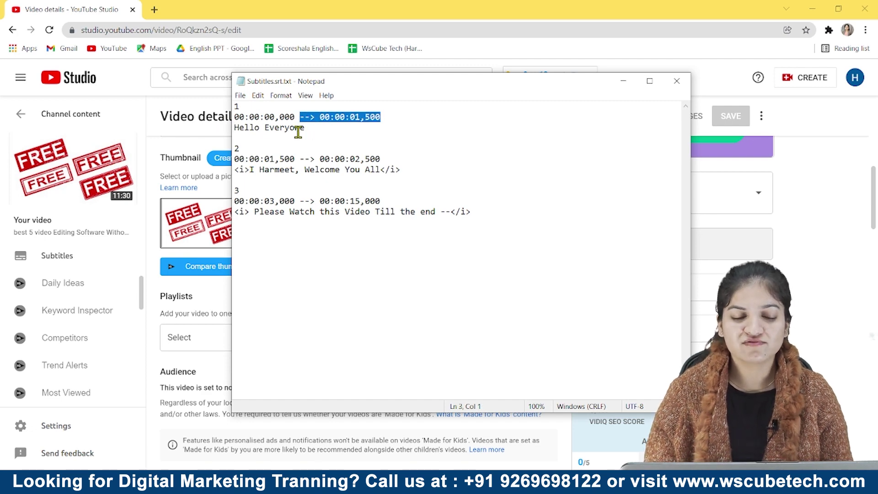
click(341, 134)
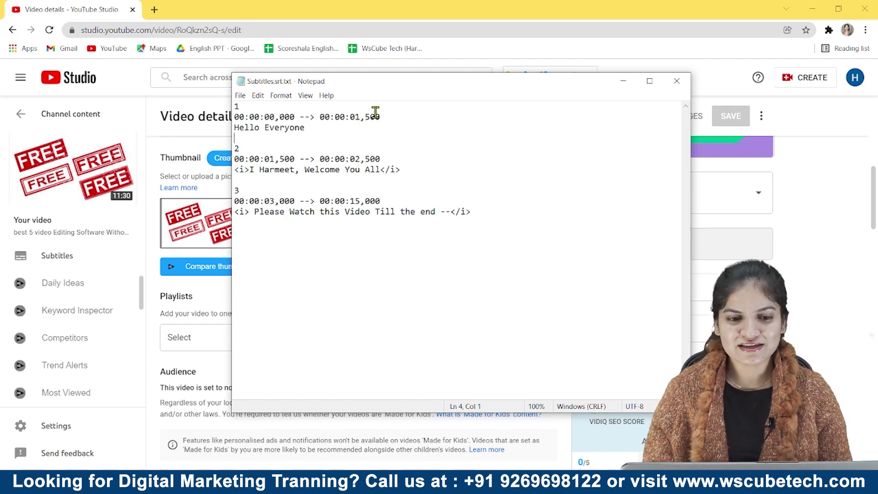
drag(328, 128, 200, 129)
click(308, 135)
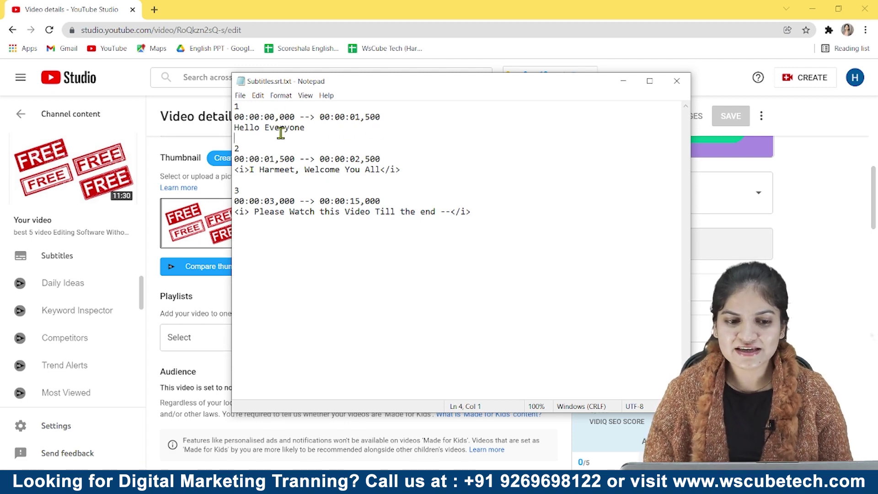
drag(309, 128, 200, 129)
drag(572, 149, 237, 142)
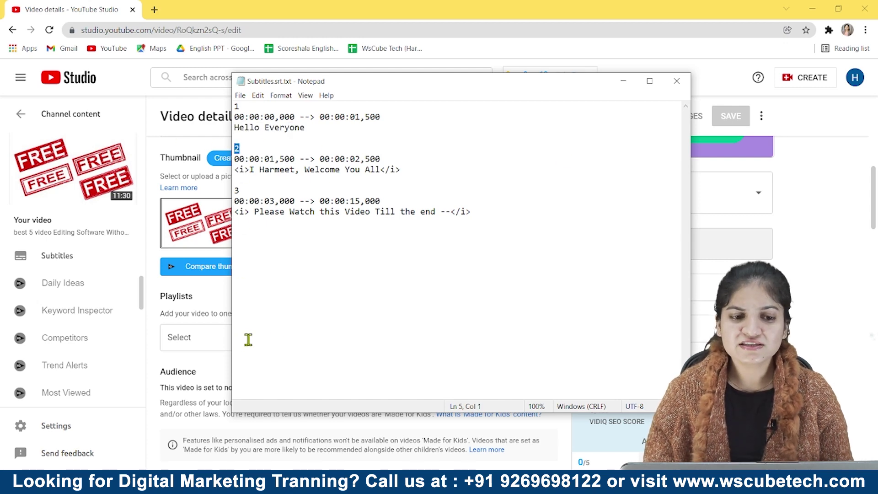
click(309, 321)
drag(410, 159, 195, 156)
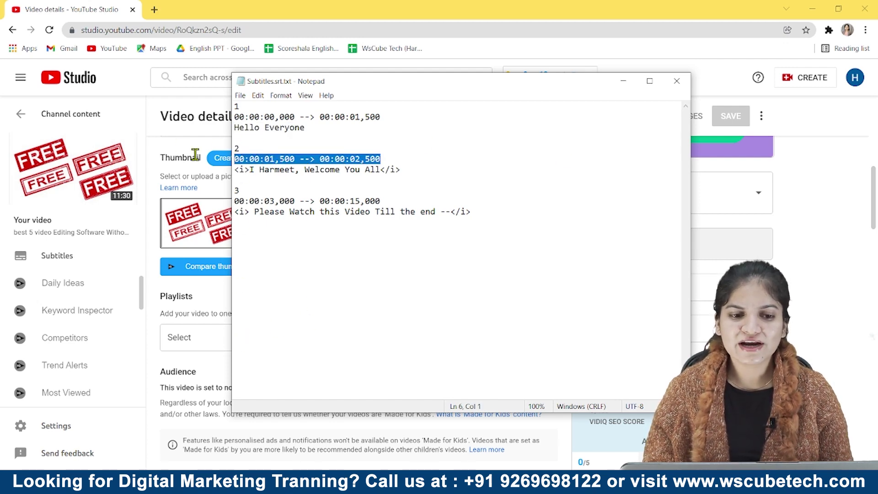
click(440, 167)
Step: Remove the opening and closing italic tags from the second caption's text in Subtitles.srt.txt
drag(405, 169, 382, 165)
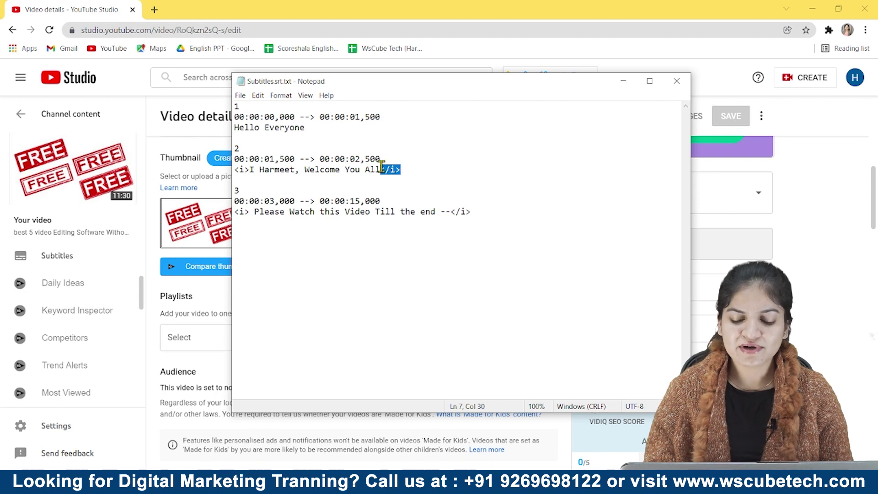
key(BackSpace)
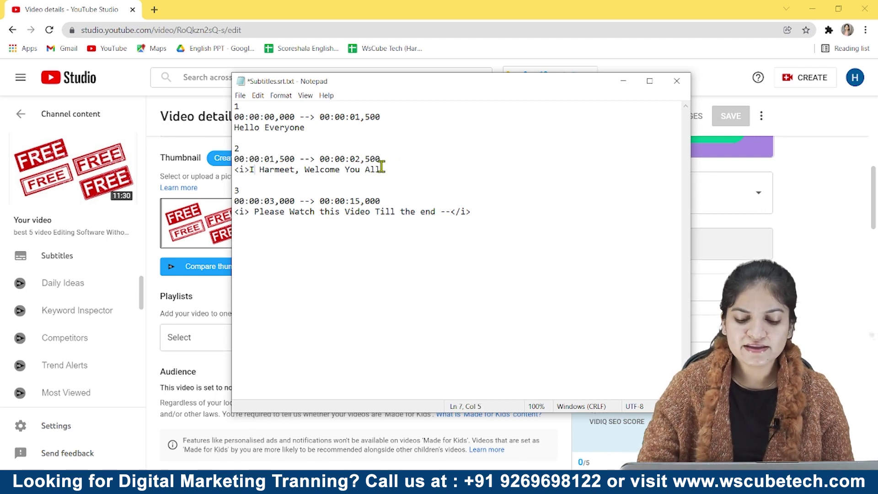
key(BackSpace)
key(BackSpace)
key(BackSpace)
Step: Remove the italic tags, the leading space and the trailing dashes from the third caption's text
click(492, 216)
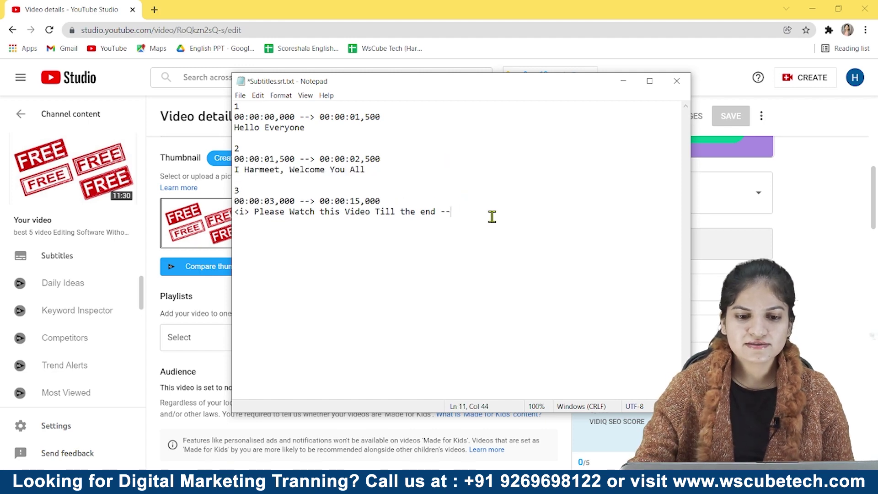
key(BackSpace)
key(BackSpace)
key(BackSpace)
click(234, 213)
key(Delete)
key(Delete)
key(Delete)
key(Delete)
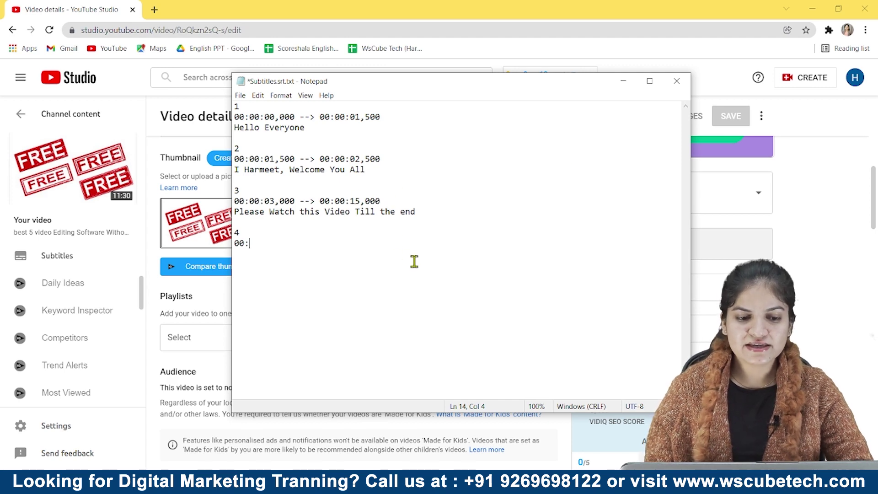
Step: Add caption 4 timed 00:00:25,000 --> 00:01:15,000 with the text "What is youtube? I have already talked about it"
text(00:25,000 --> 00:01:15,000)
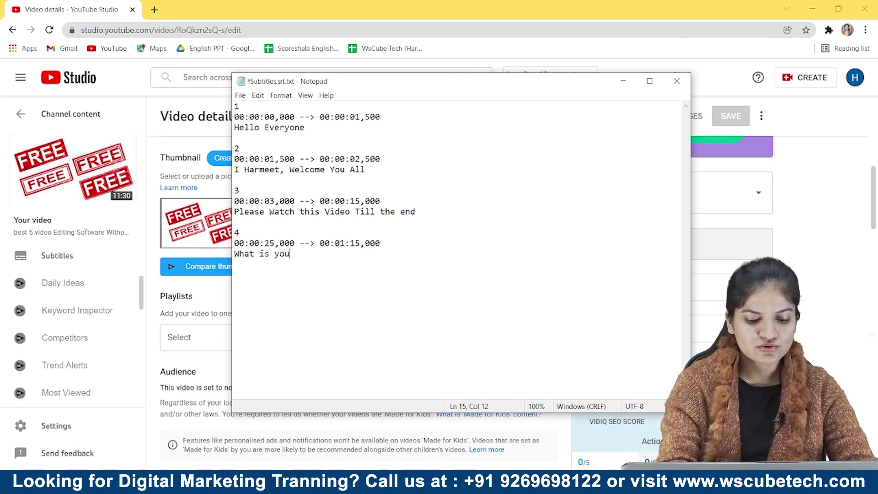
text(be? I have already talked about it)
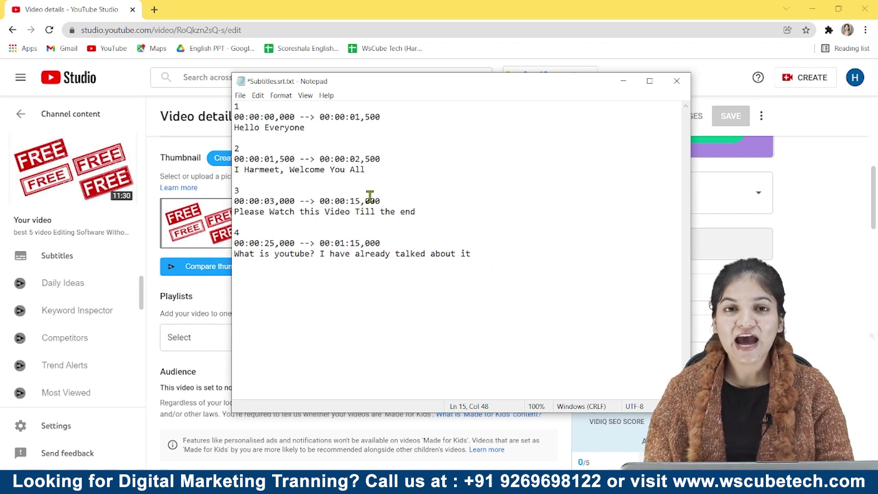
Step: Save the caption text to the Desktop as EDM.srt, replacing the existing file, and close Notepad
click(241, 95)
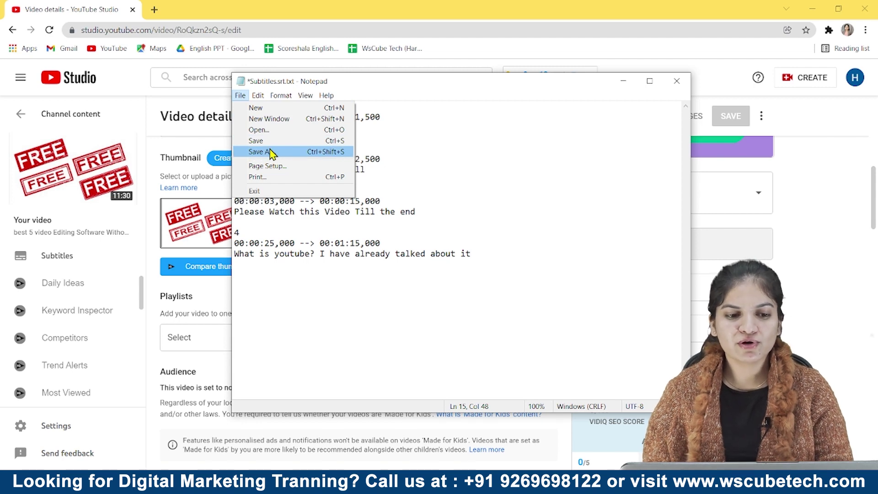
click(243, 96)
click(242, 96)
click(269, 151)
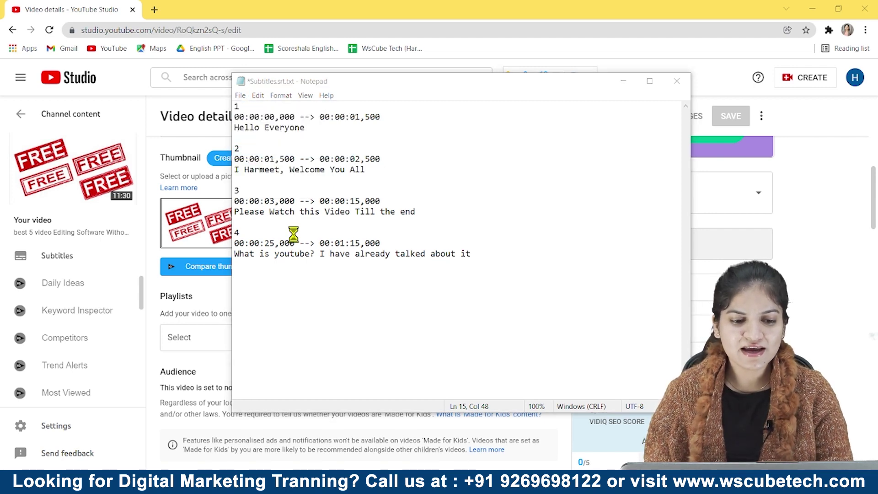
click(369, 314)
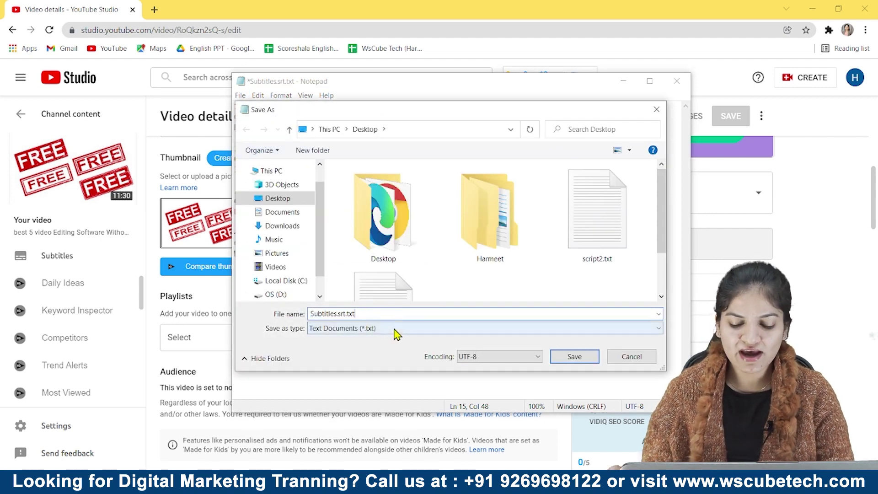
key(BackSpace)
key(BackSpace)
key(BackSpace)
key(BackSpace)
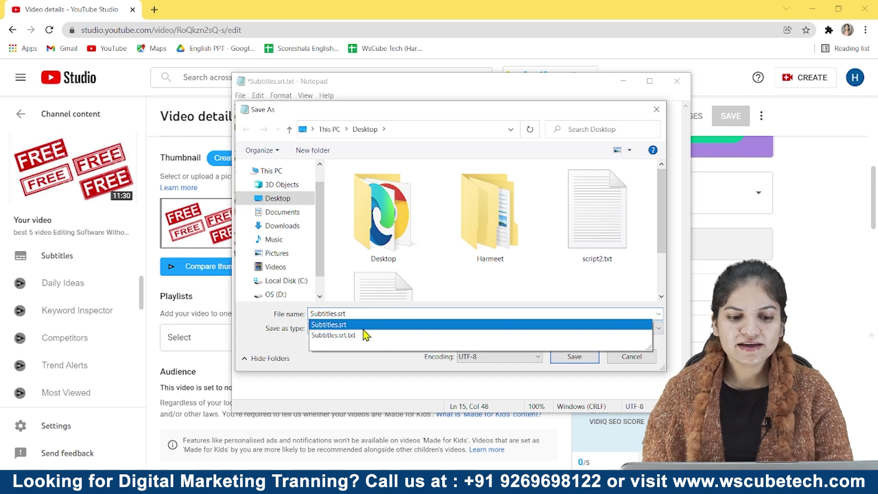
drag(337, 315, 302, 320)
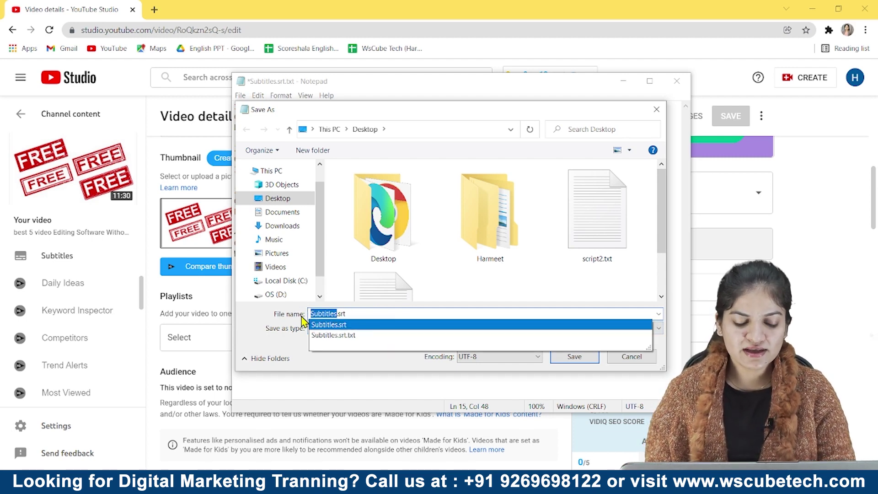
text(EDM)
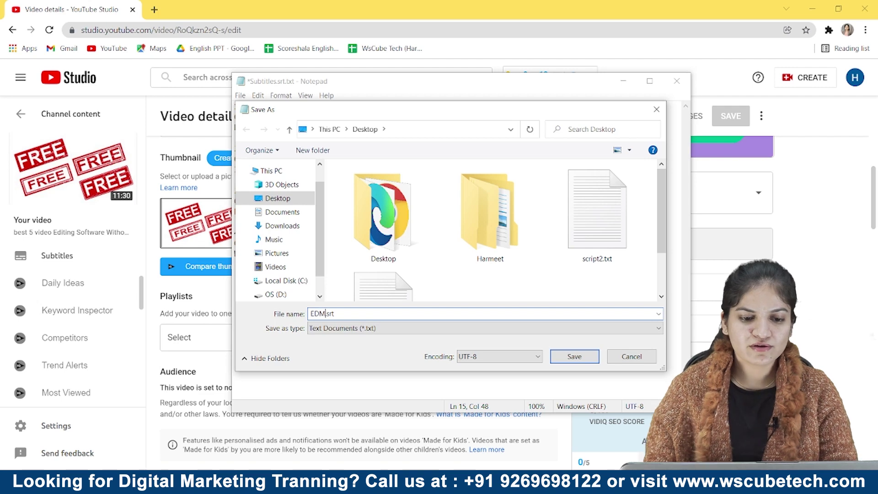
click(575, 356)
click(476, 245)
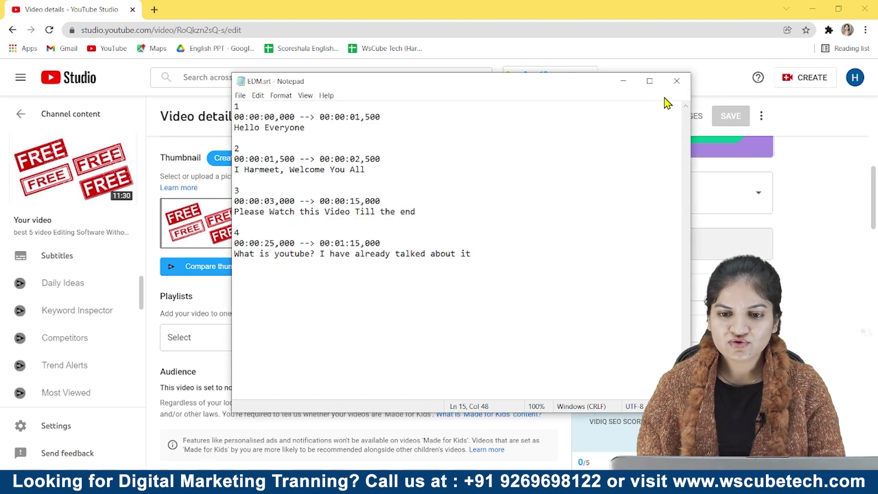
click(677, 81)
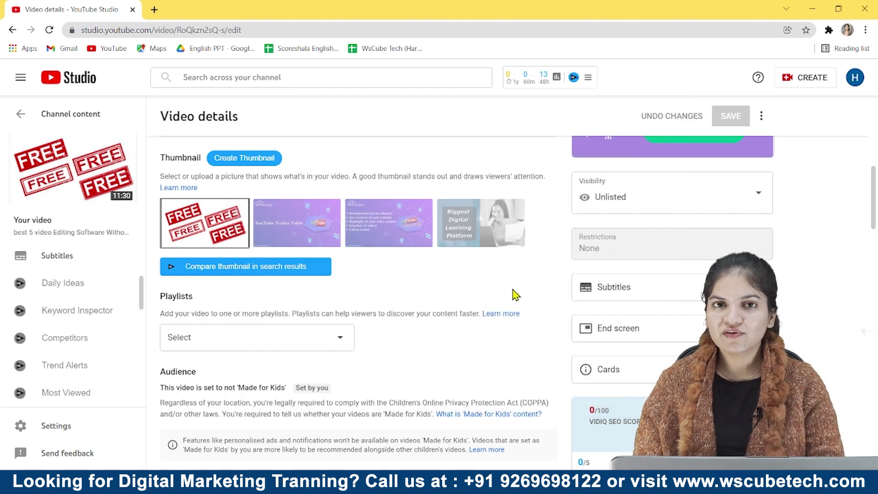
Step: Reopen the video's English subtitles, look over the additional options and text editing mode, and close the editor
scroll(470, 335, up, 5)
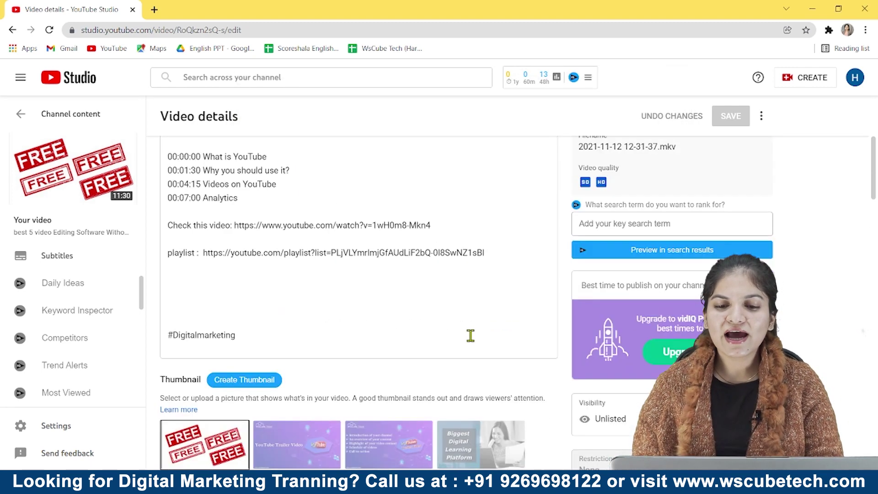
scroll(471, 335, up, 3)
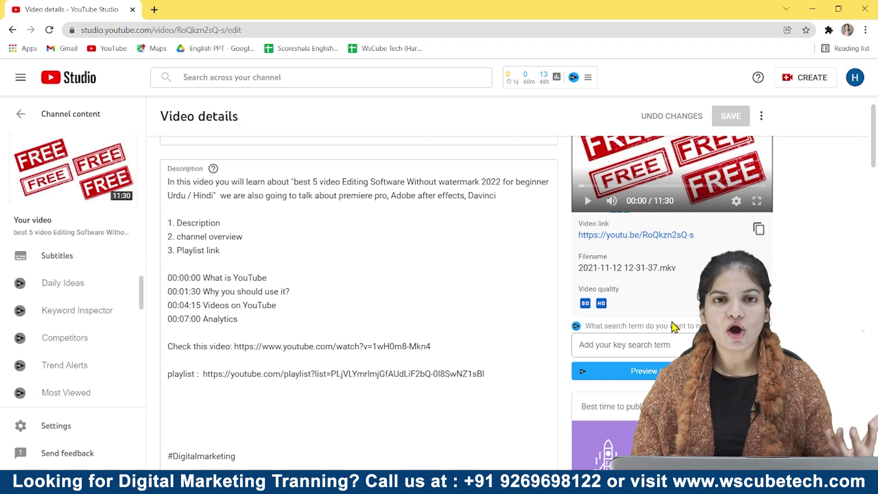
scroll(628, 323, down, 1)
scroll(628, 322, down, 5)
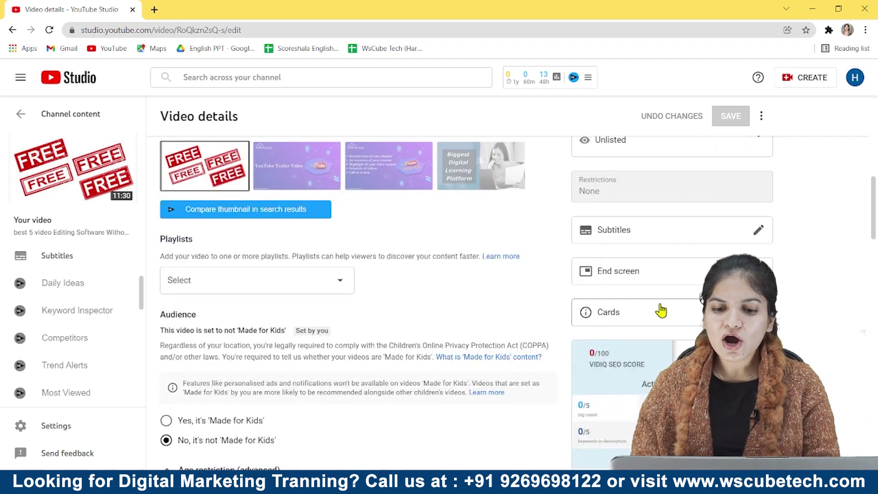
click(763, 230)
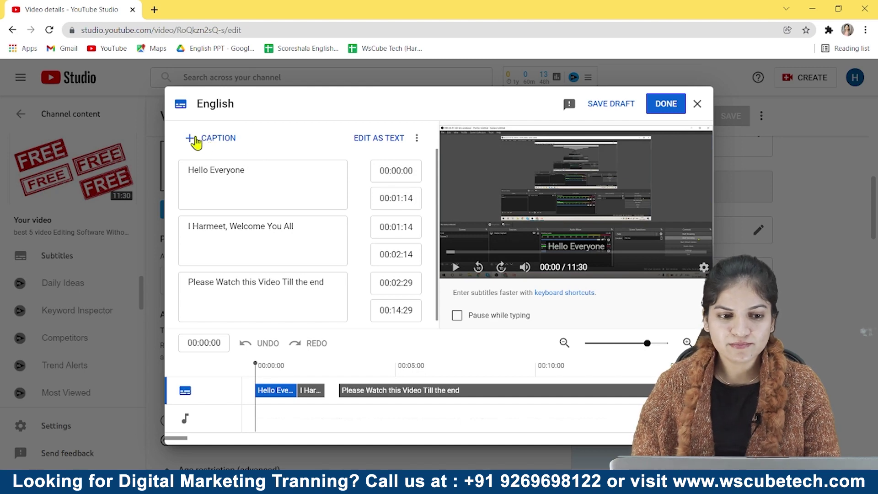
click(417, 138)
click(462, 161)
click(383, 138)
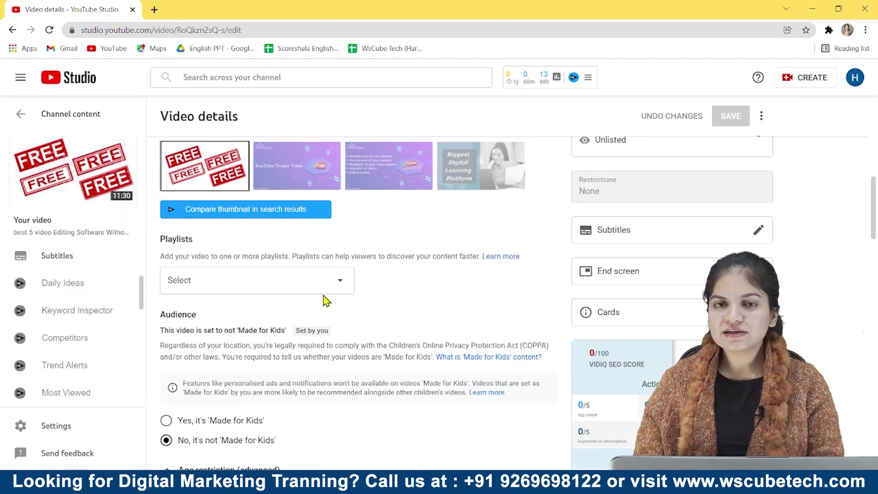
Step: Return to the channel's uploads and open the details of the 0:23 YouTube Checklist video published 17 Nov 2021
click(24, 112)
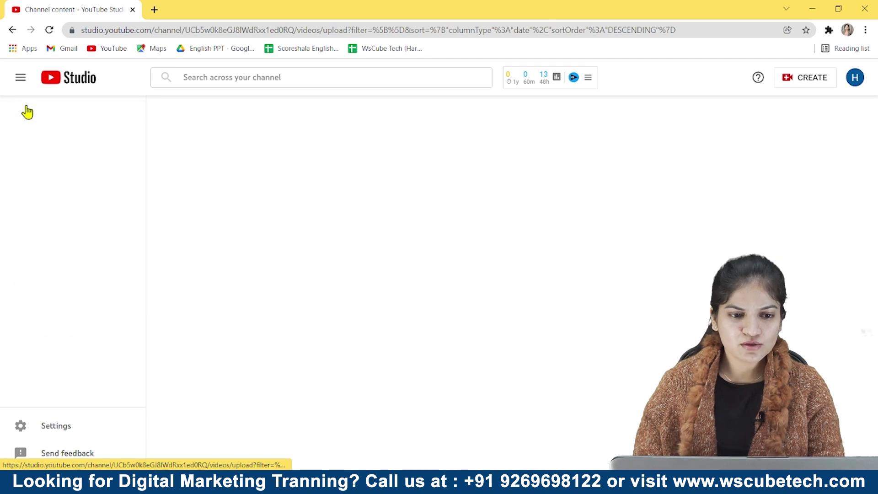
scroll(379, 317, down, 10)
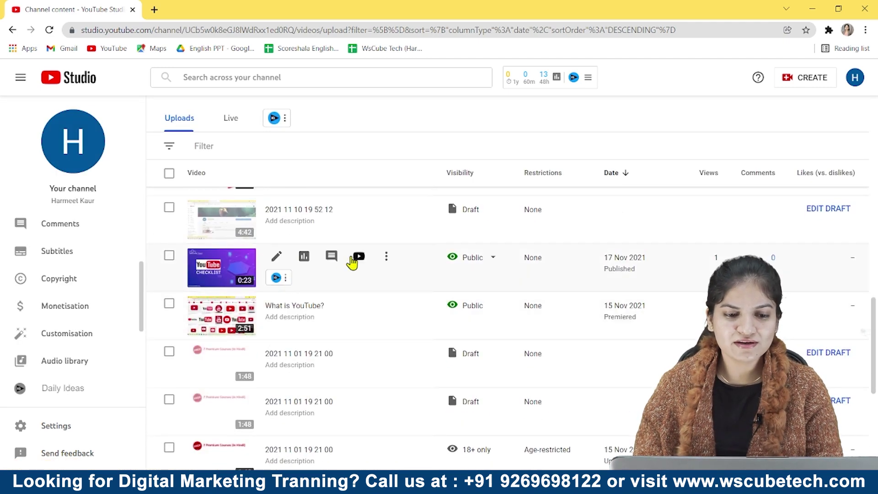
click(278, 257)
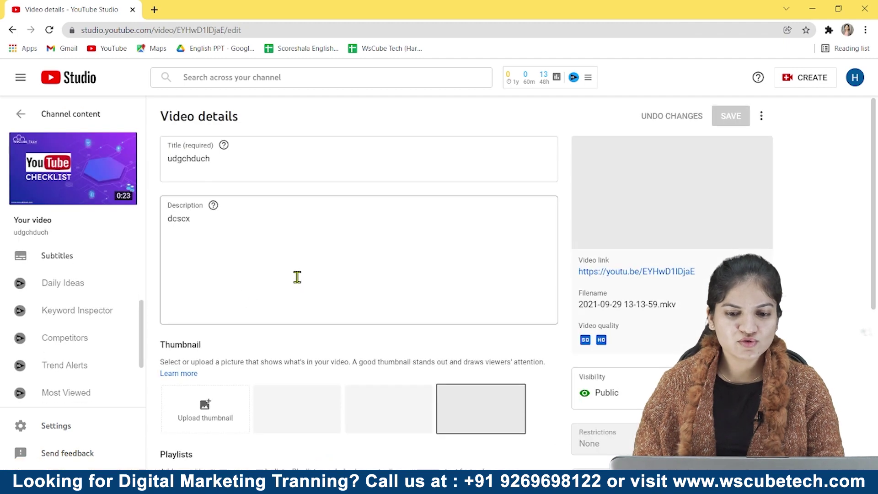
Step: Set the video language of the YouTube Checklist video to Dogri and save the changes
scroll(631, 366, down, 5)
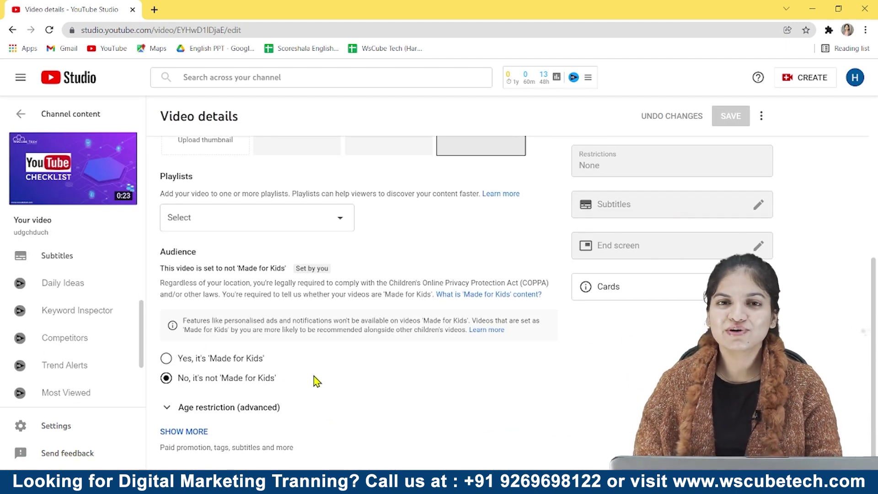
scroll(311, 329, down, 10)
click(304, 280)
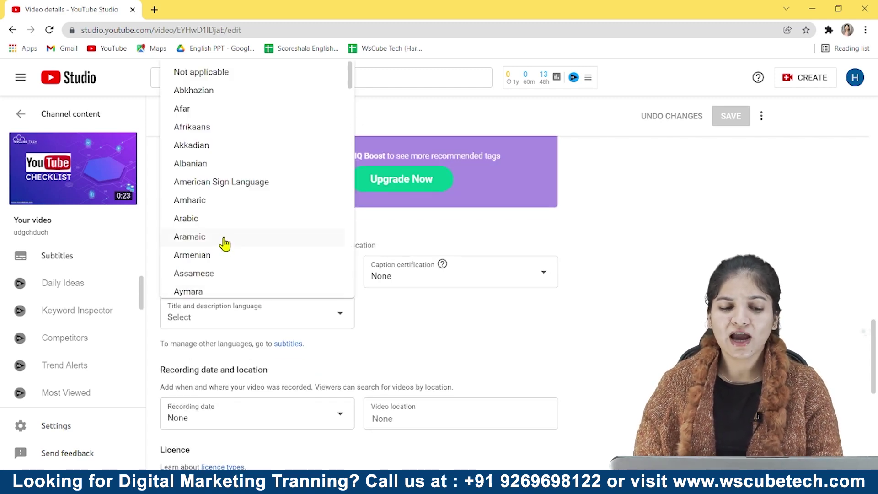
scroll(206, 235, down, 15)
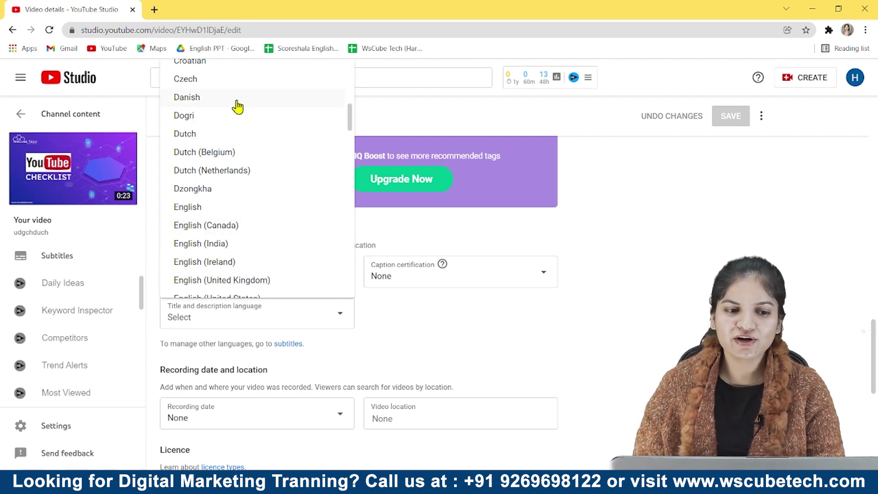
click(226, 118)
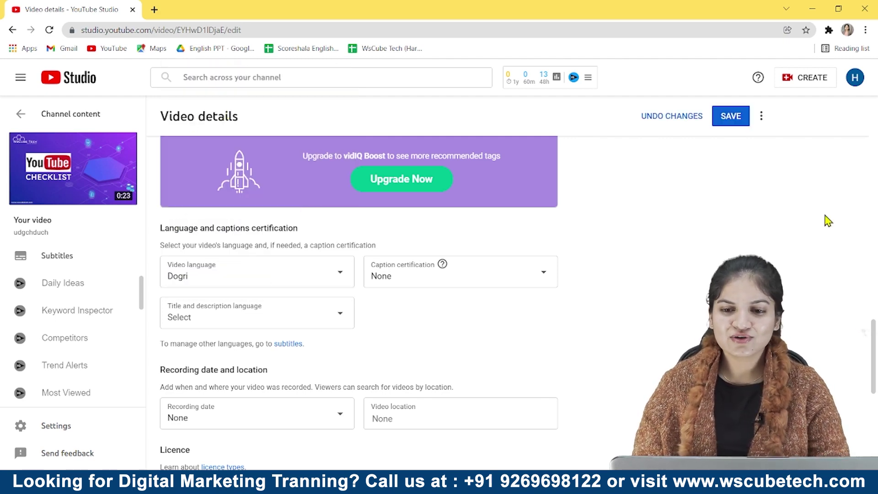
click(742, 118)
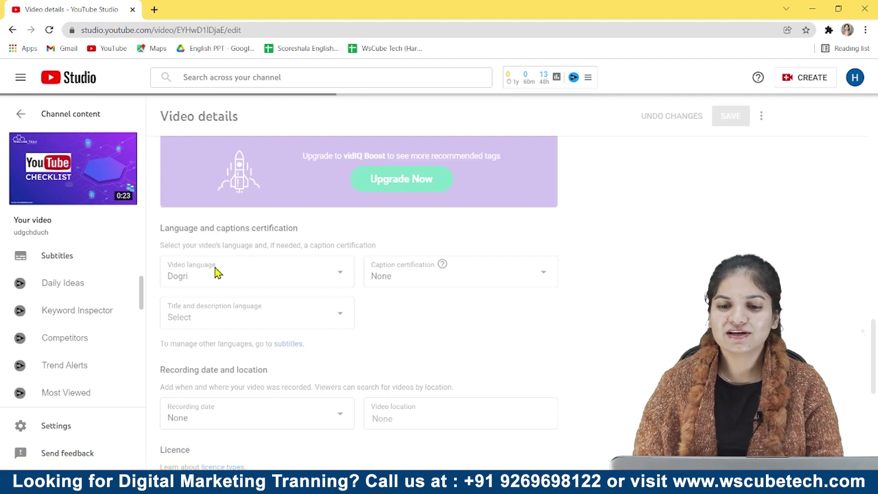
Step: Open the video's Dogri subtitles and choose to type the captions manually
scroll(498, 295, up, 15)
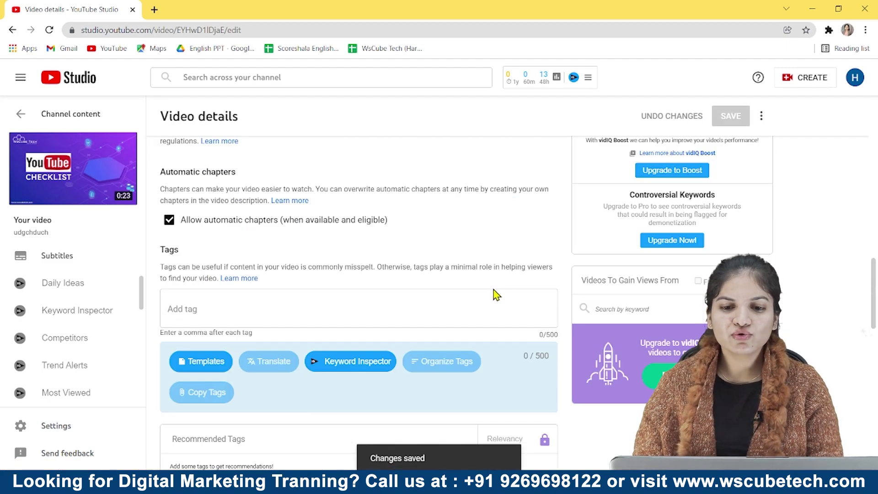
scroll(742, 219, up, 3)
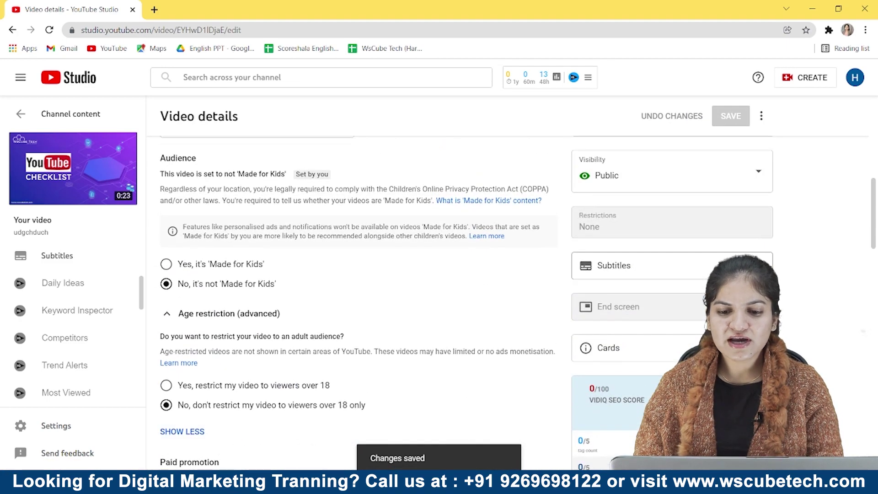
click(758, 263)
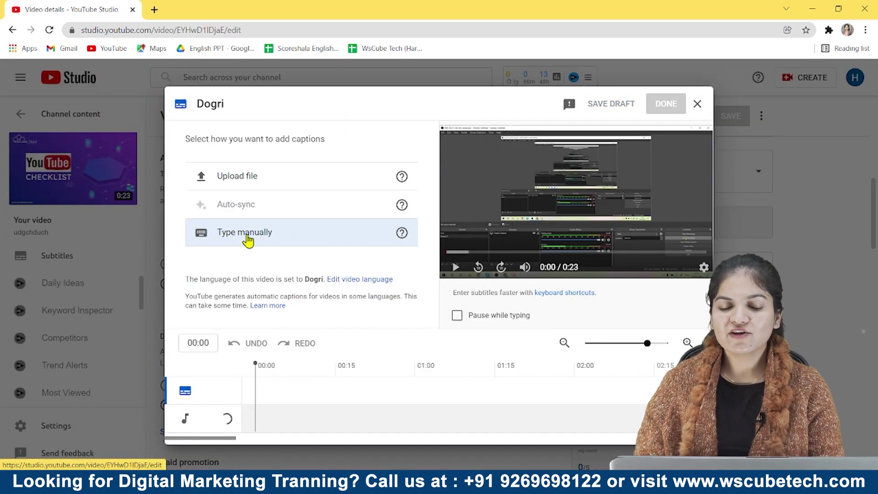
click(247, 235)
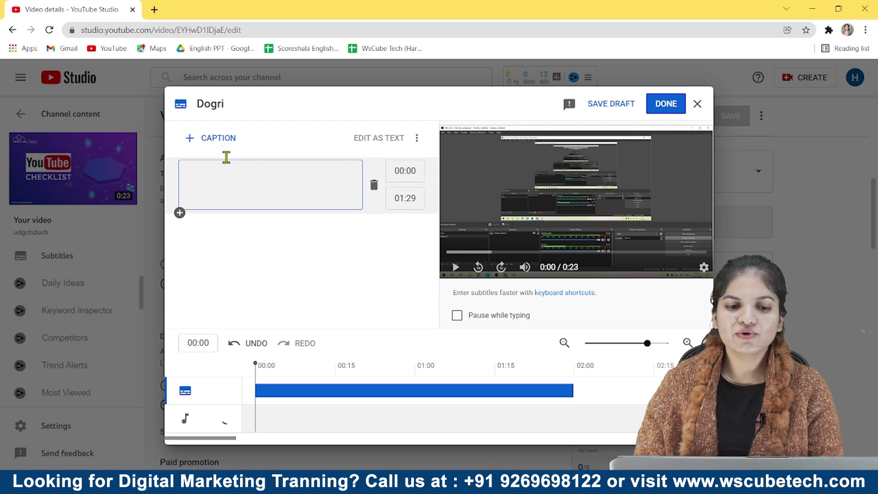
Step: Set the first caption's end time to 00:15 and enter "Hello, everyone" as its text
click(412, 198)
triple_click(412, 198)
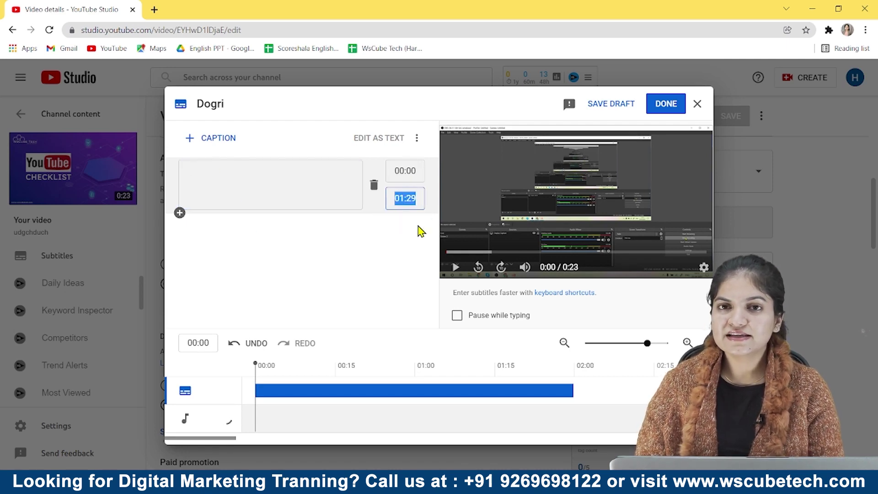
text(00:15)
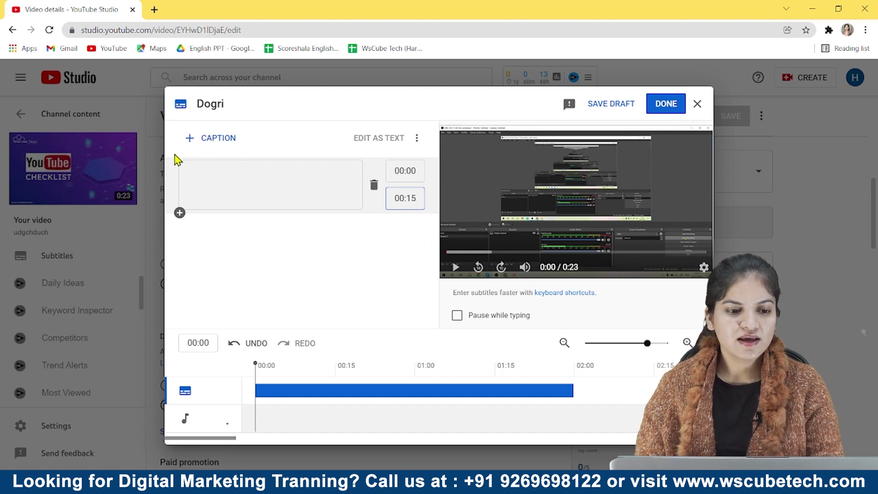
click(212, 183)
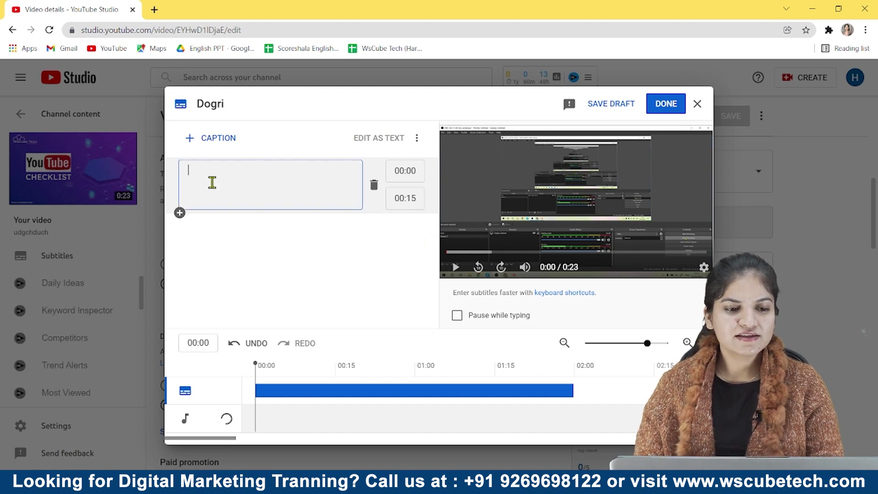
text(Hello, everyone)
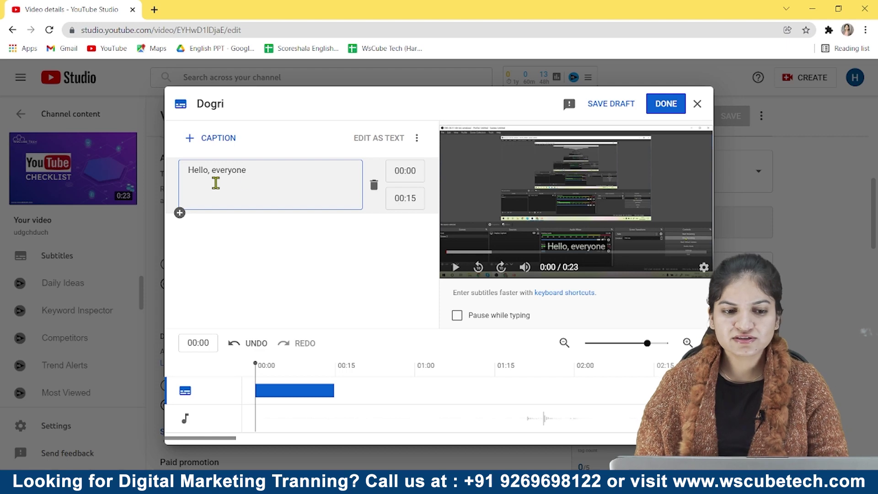
Step: Add two blank captions after the first one and publish the Dogri subtitles
click(203, 140)
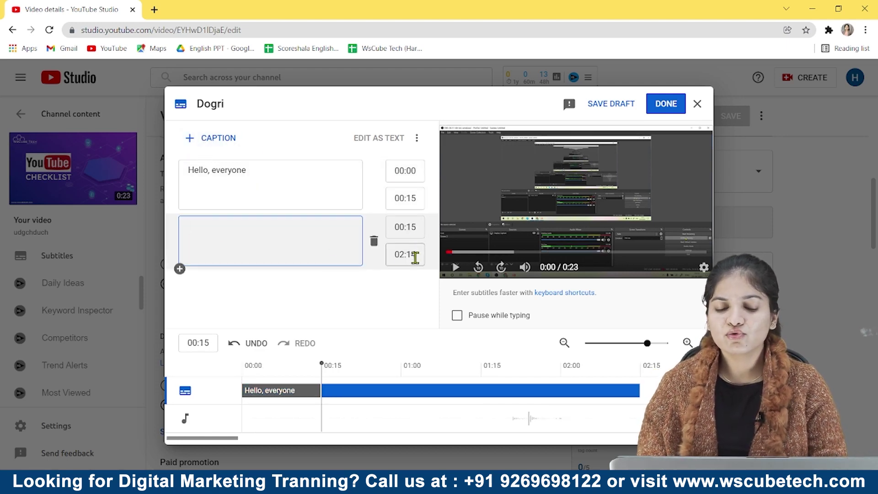
click(194, 140)
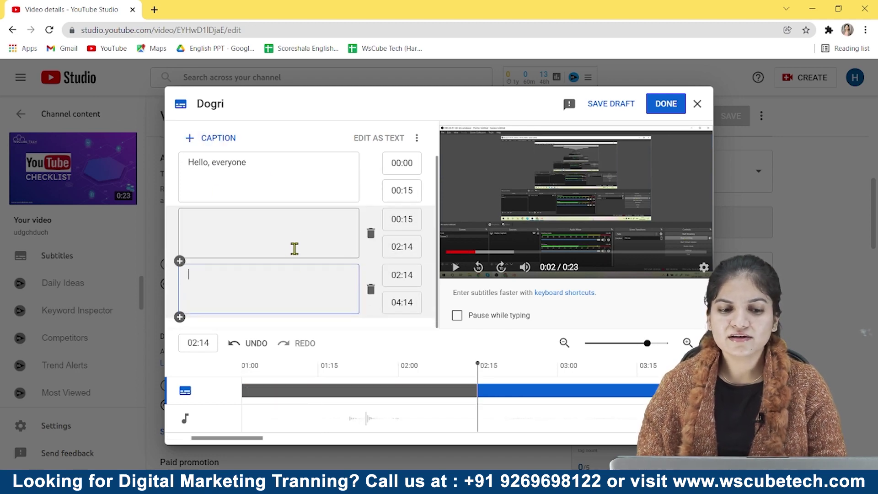
click(671, 111)
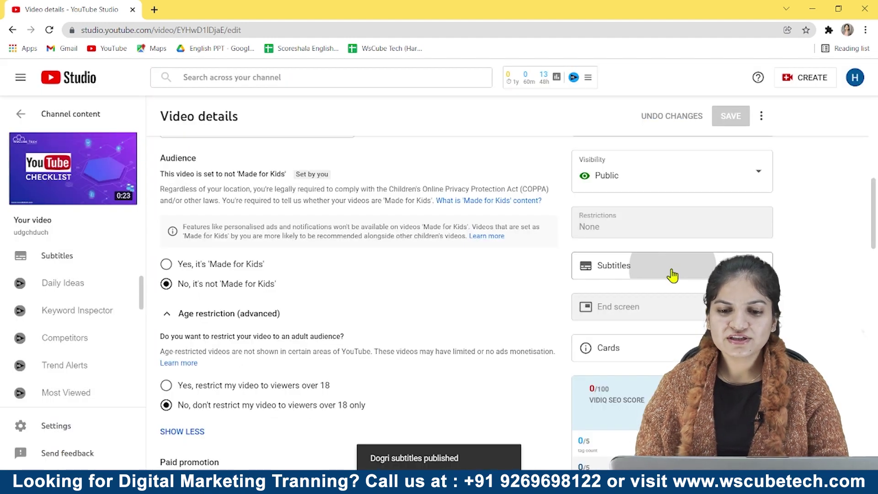
Step: Reopen the Dogri subtitles, play a few seconds of the video preview, pause it, and publish the subtitles again
click(673, 275)
click(456, 267)
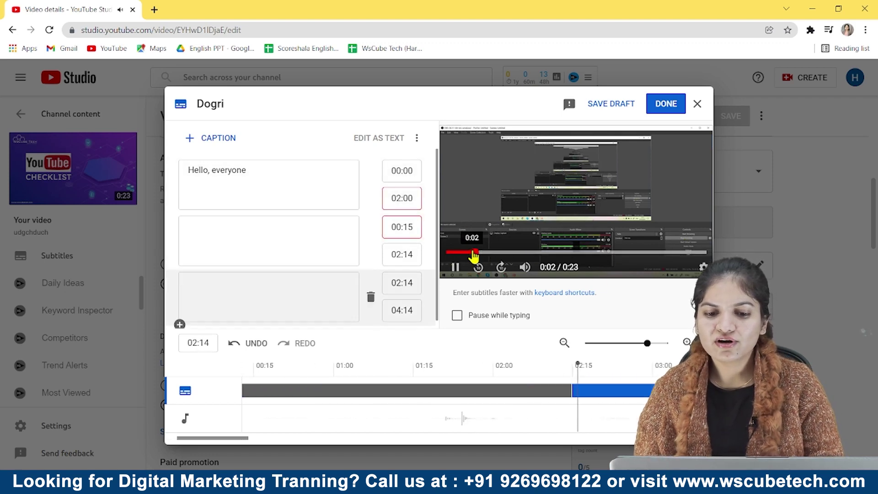
key(shift+space)
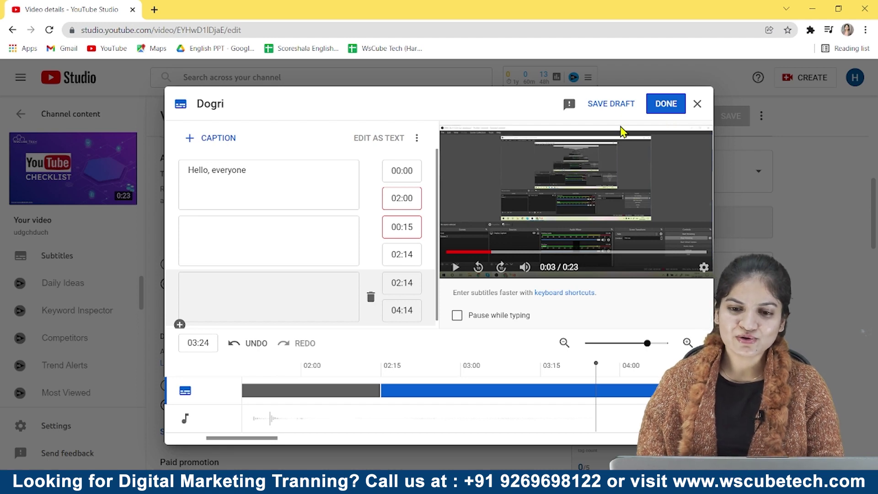
click(672, 107)
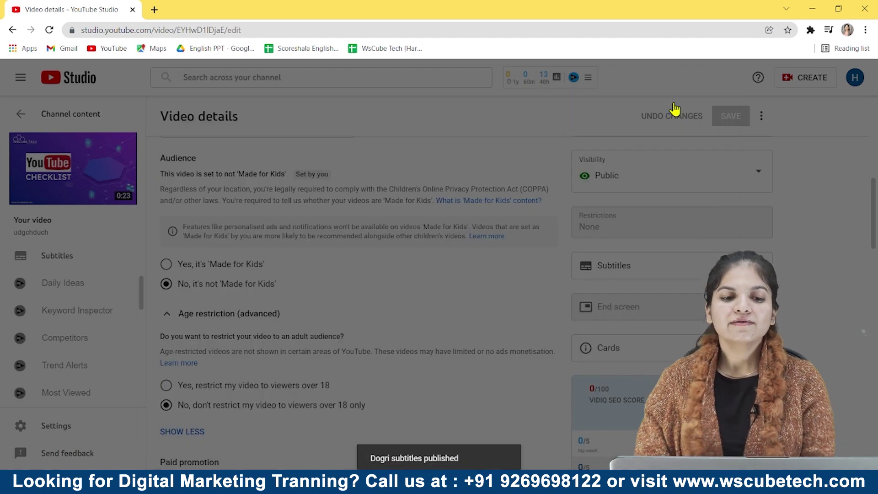